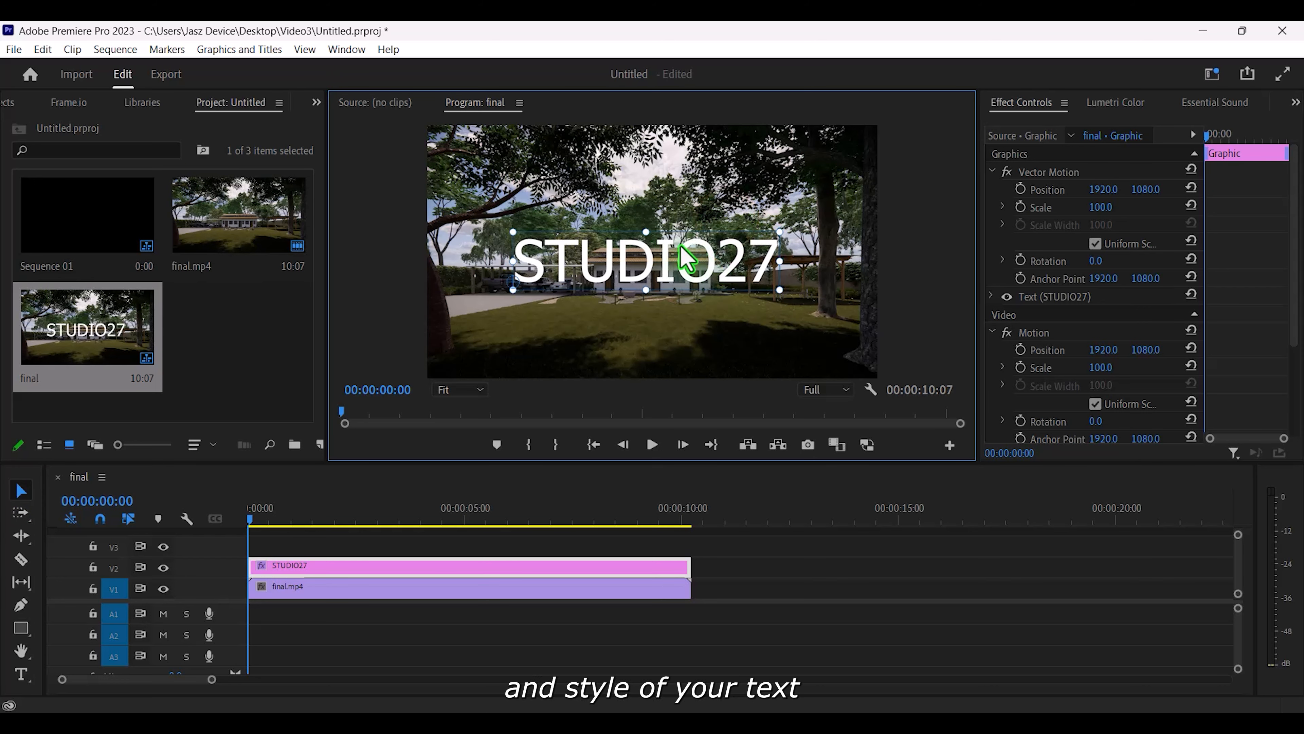
- Switch the workspace layout to Editing
left_click(166, 57)
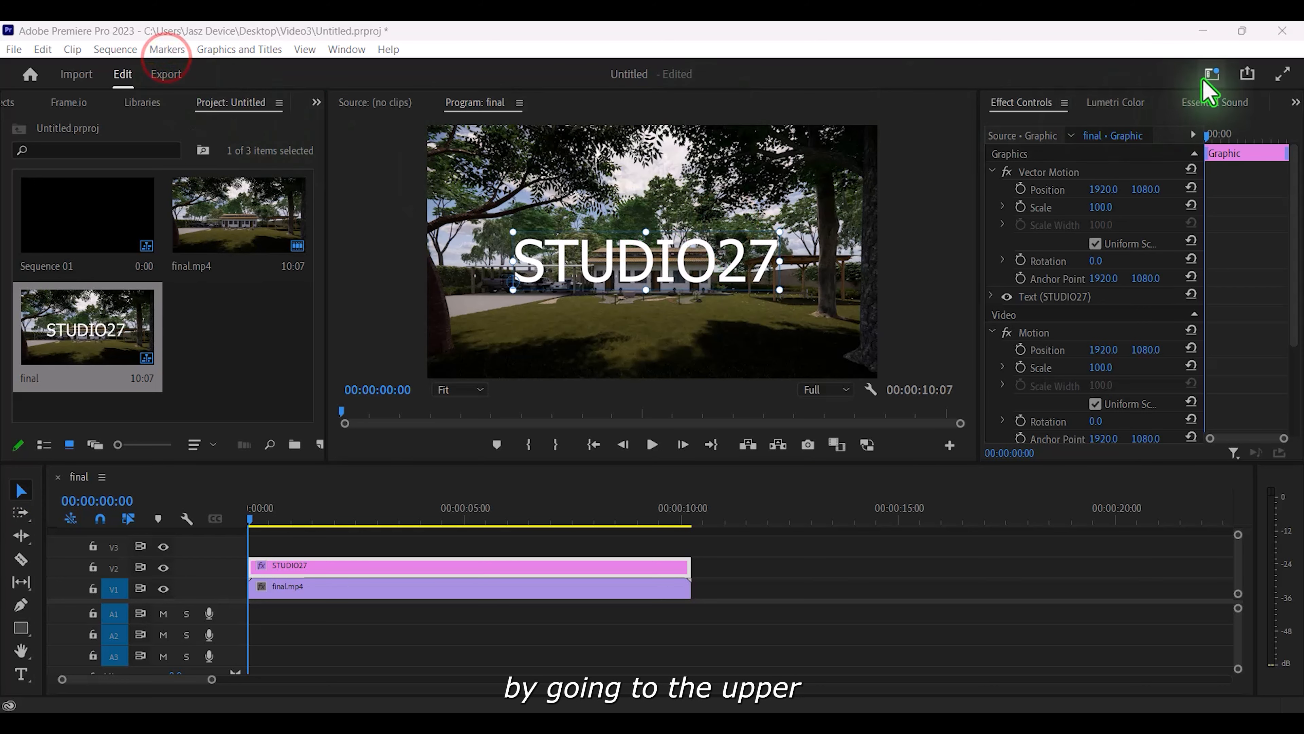
left_click(1210, 74)
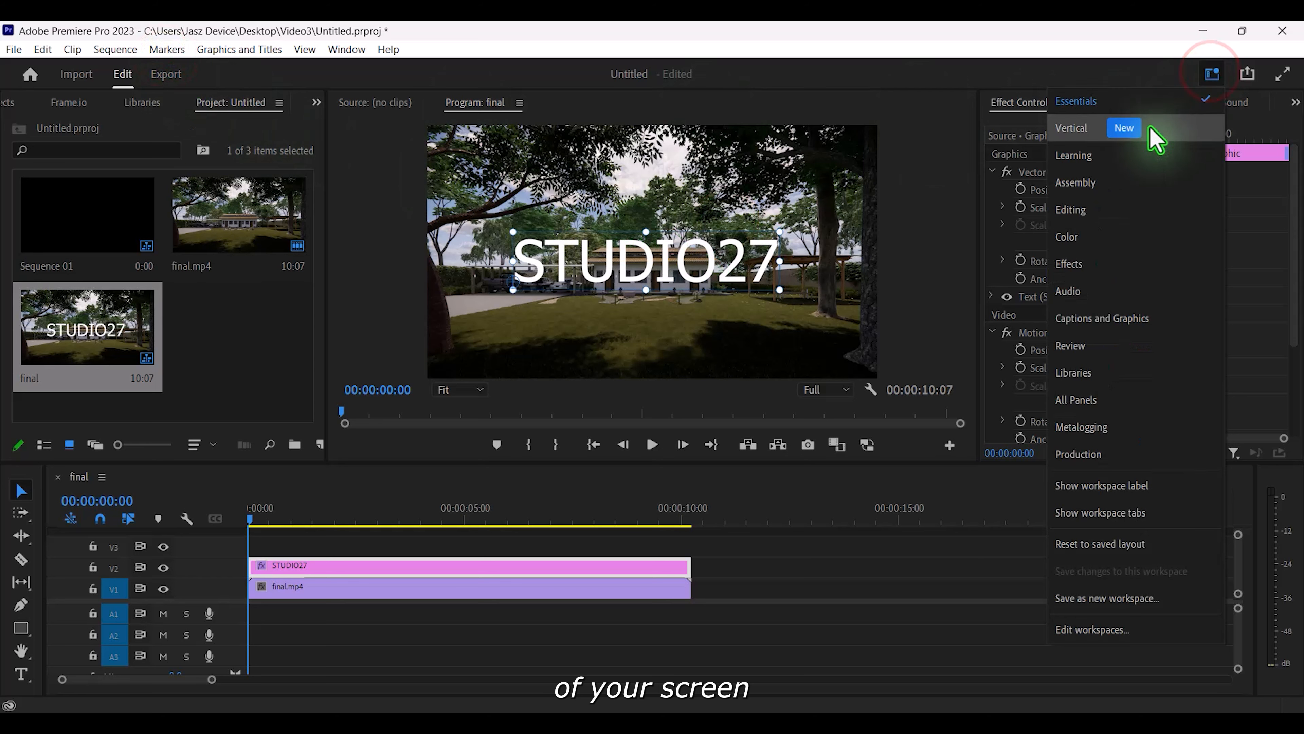
left_click(1104, 209)
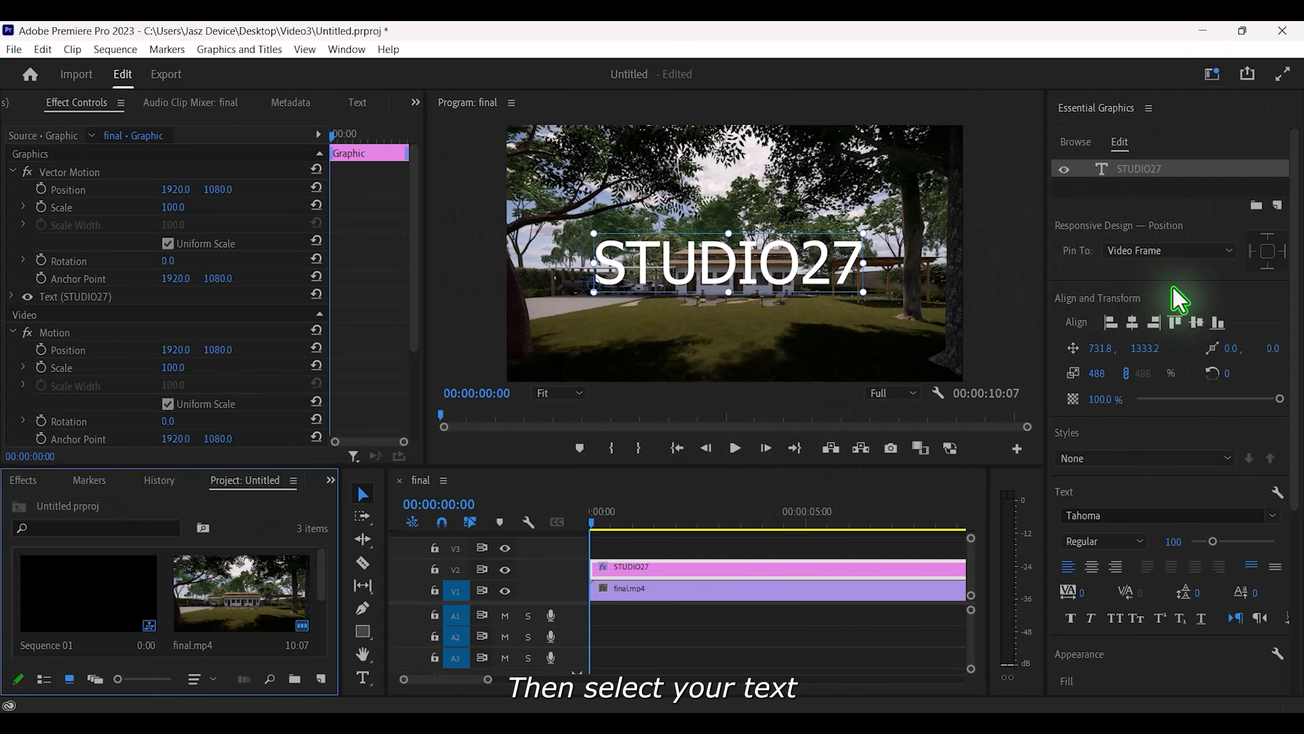
- Center the STUDIO27 text horizontally and vertically in the video frame
left_click(1112, 323)
left_click(1131, 323)
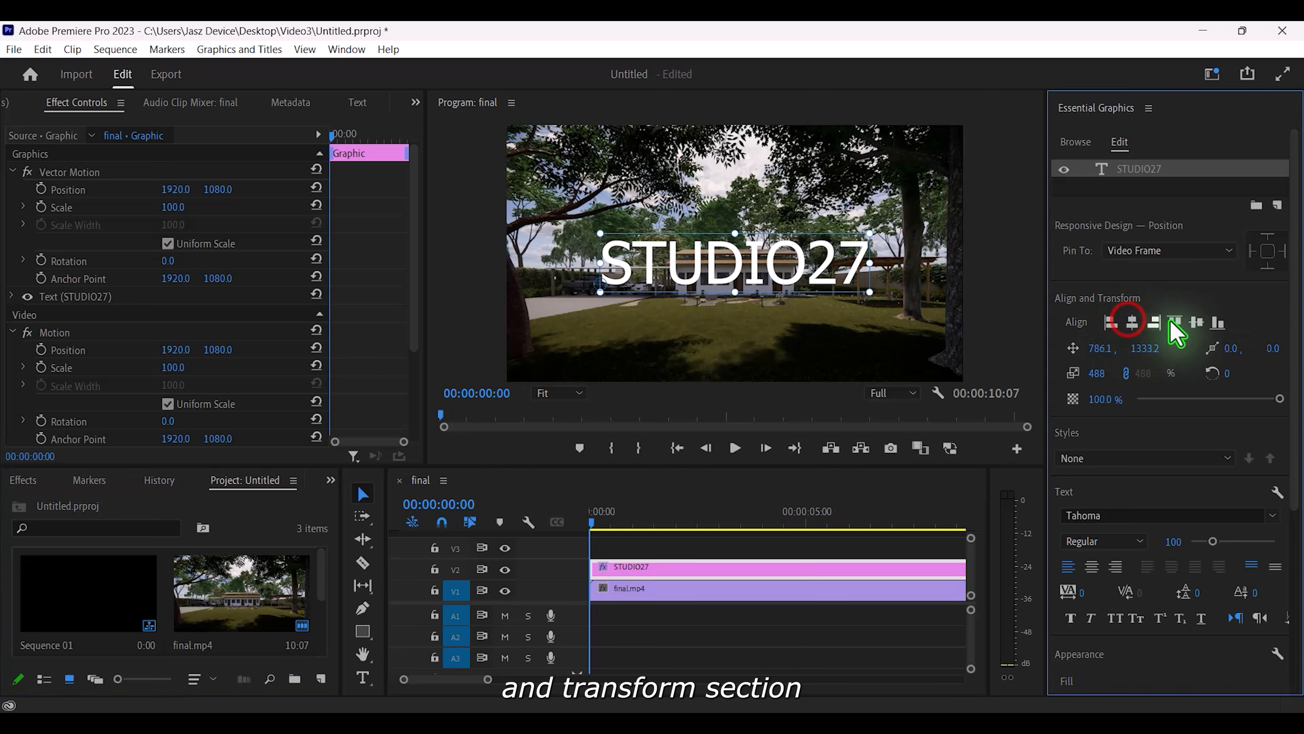
left_click(1198, 326)
- Change the STUDIO27 text's font to Verdana and center it horizontally again
left_click(1163, 515)
left_click(1102, 478)
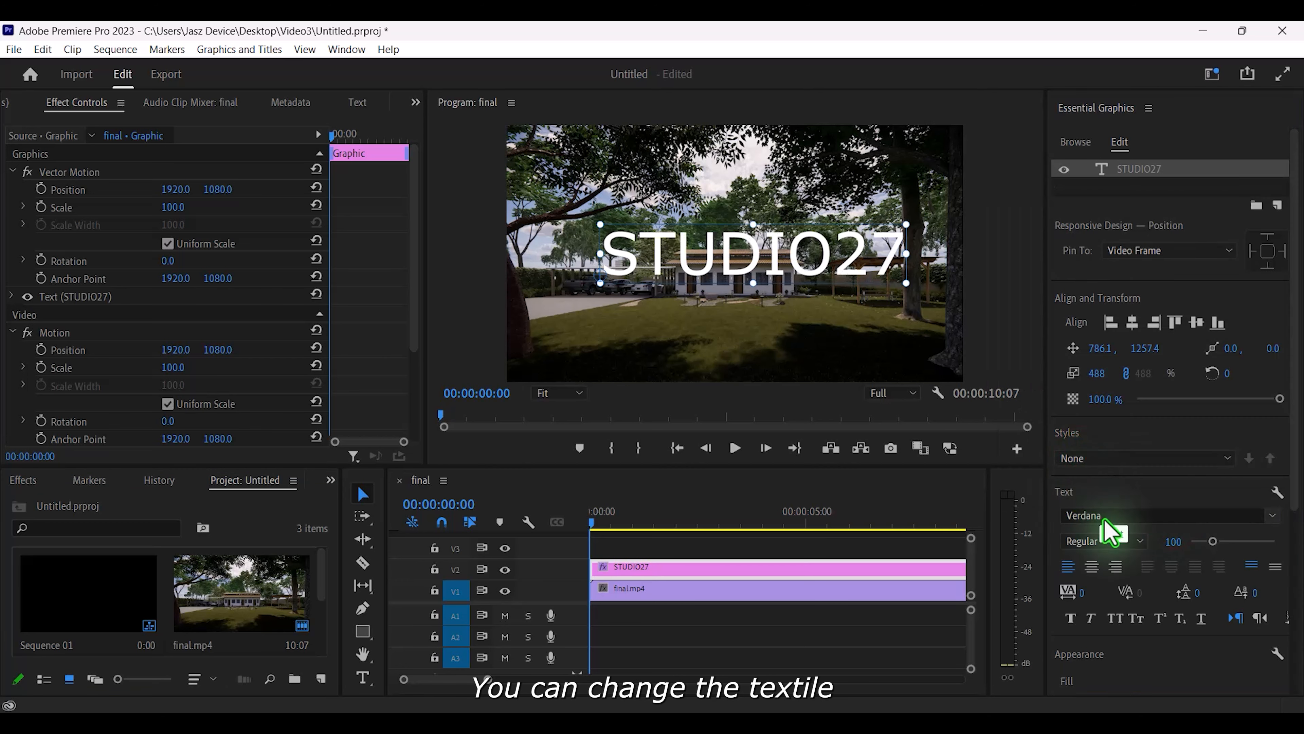
left_click(1133, 323)
- Set the STUDIO27 text's font to Impact and center it horizontally and vertically in the frame
left_click(1272, 515)
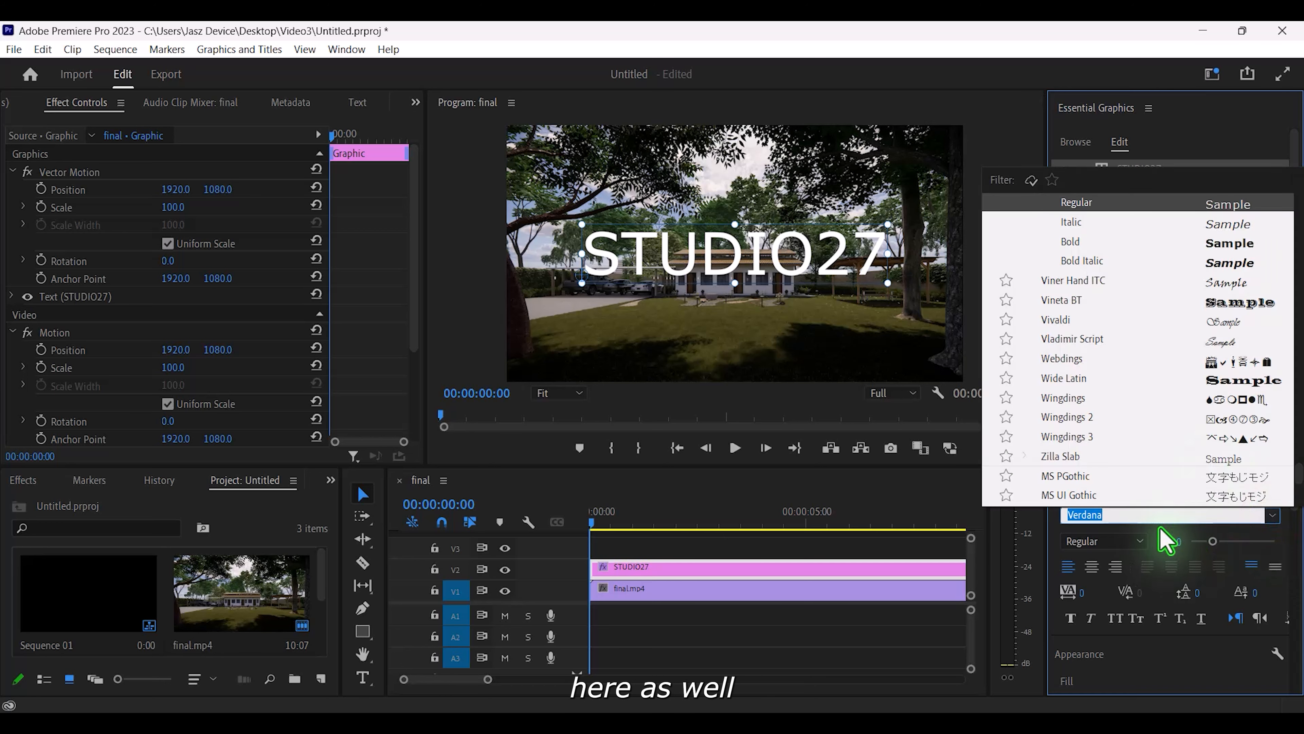
type("IMPACT")
left_click(1108, 206)
left_click(1132, 322)
left_click(1193, 321)
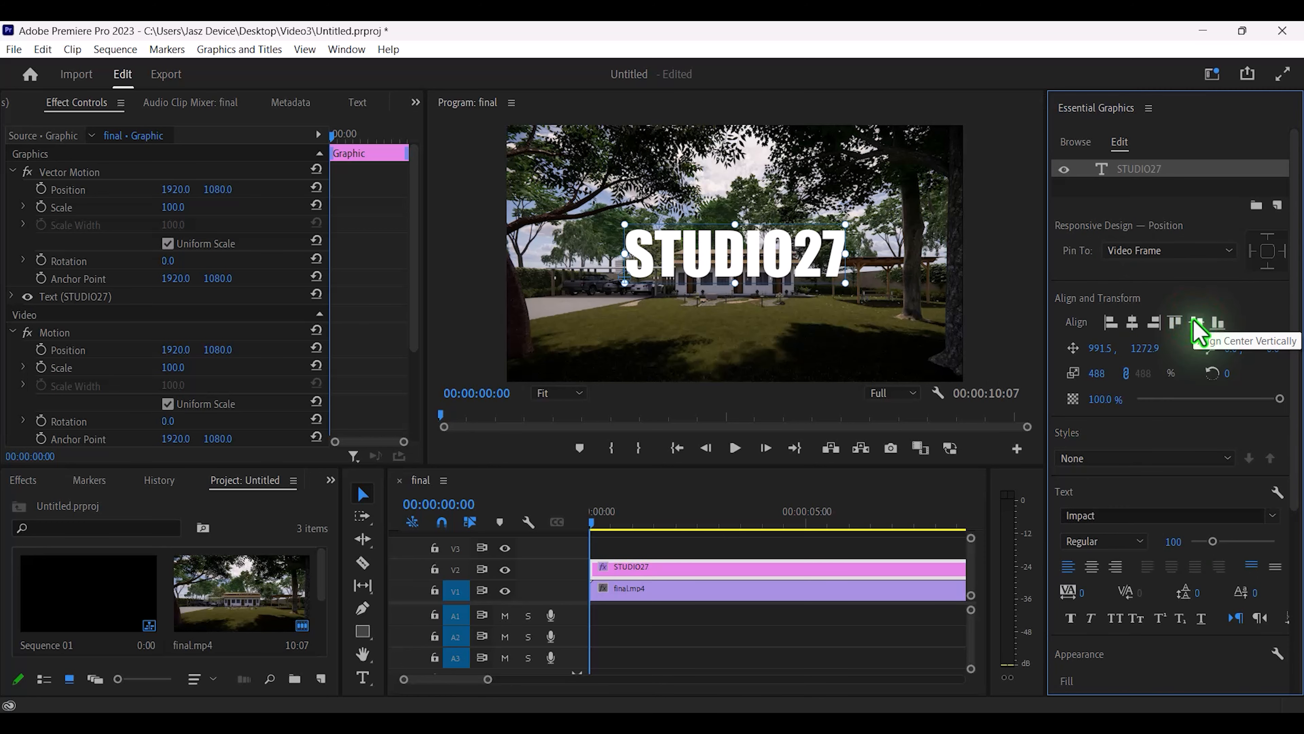
- Lower the STUDIO27 text's opacity so the title is slightly transparent
left_click_drag(1279, 399, 1251, 399)
left_click(1106, 398)
key("Return")
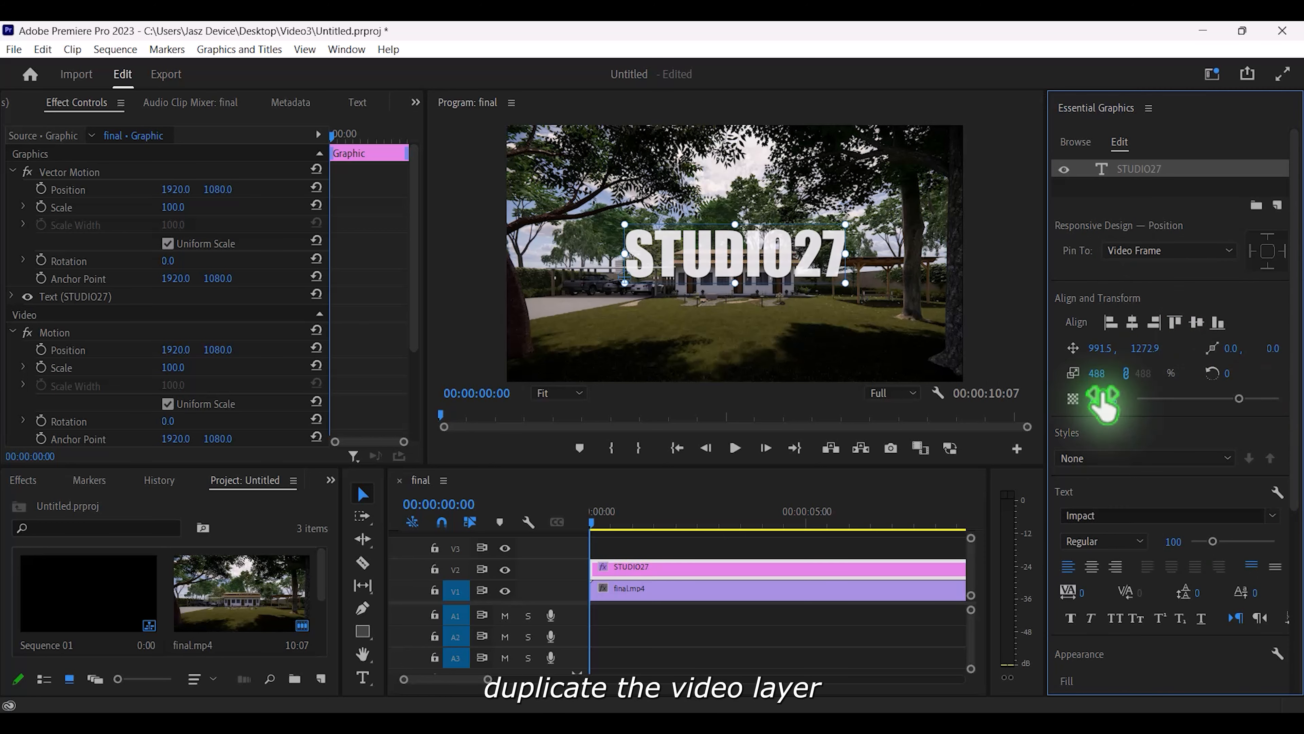
- Duplicate the final.mp4 clip from track V1 onto track V3, above the text clip
left_click(670, 592)
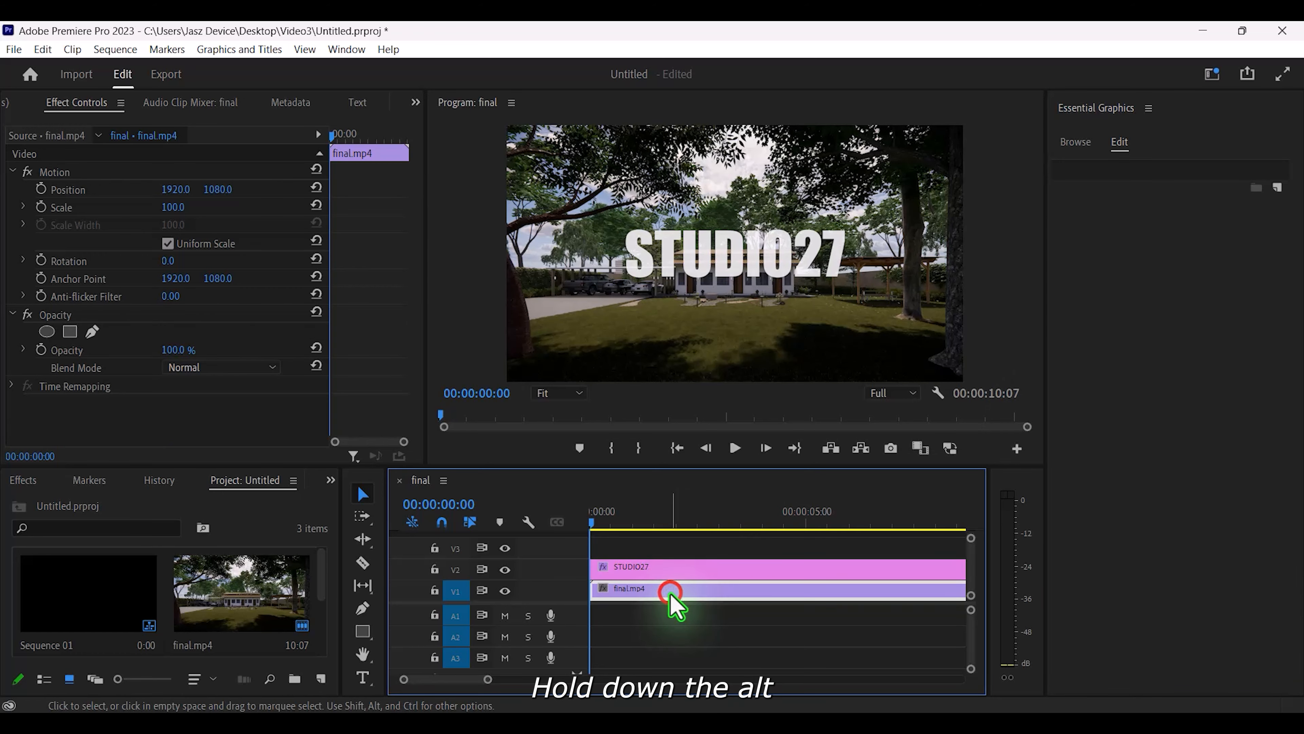
left_click_drag(676, 595, 675, 543)
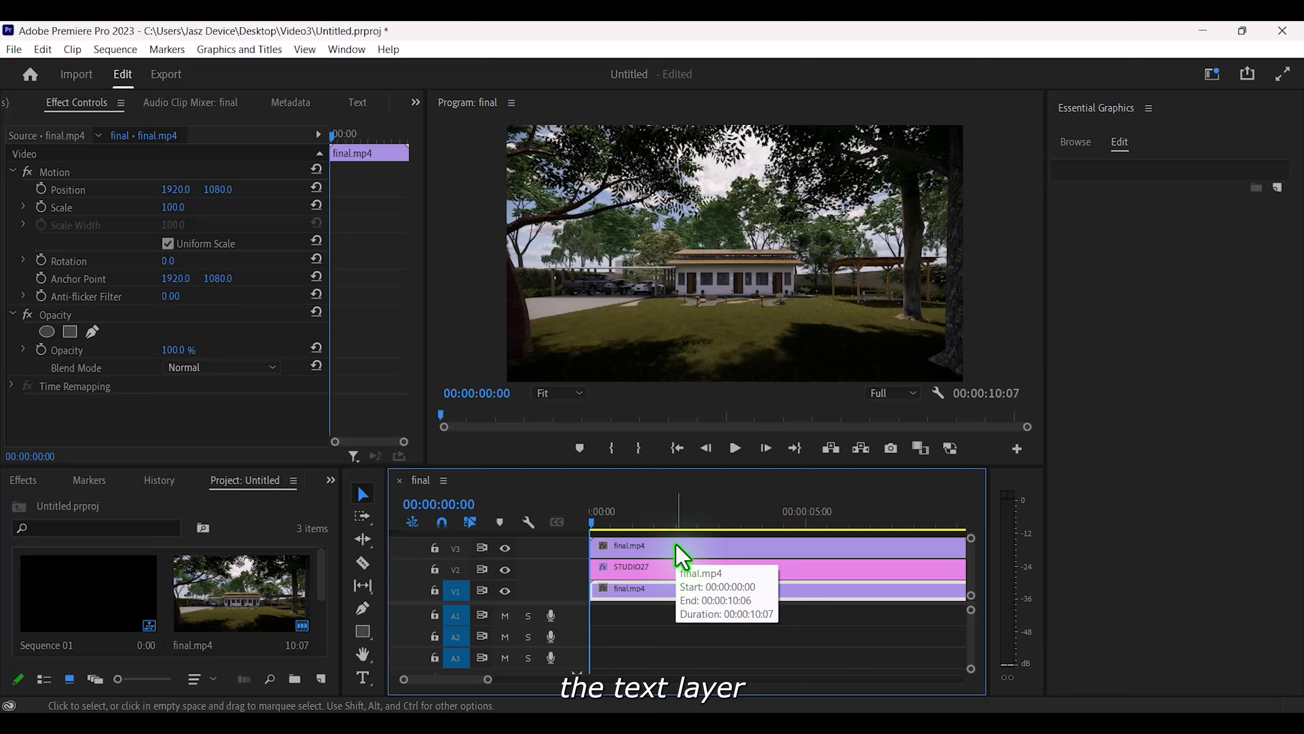
- Set the opacity of the duplicated final.mp4 clip on V3 to 95%
left_click(677, 545)
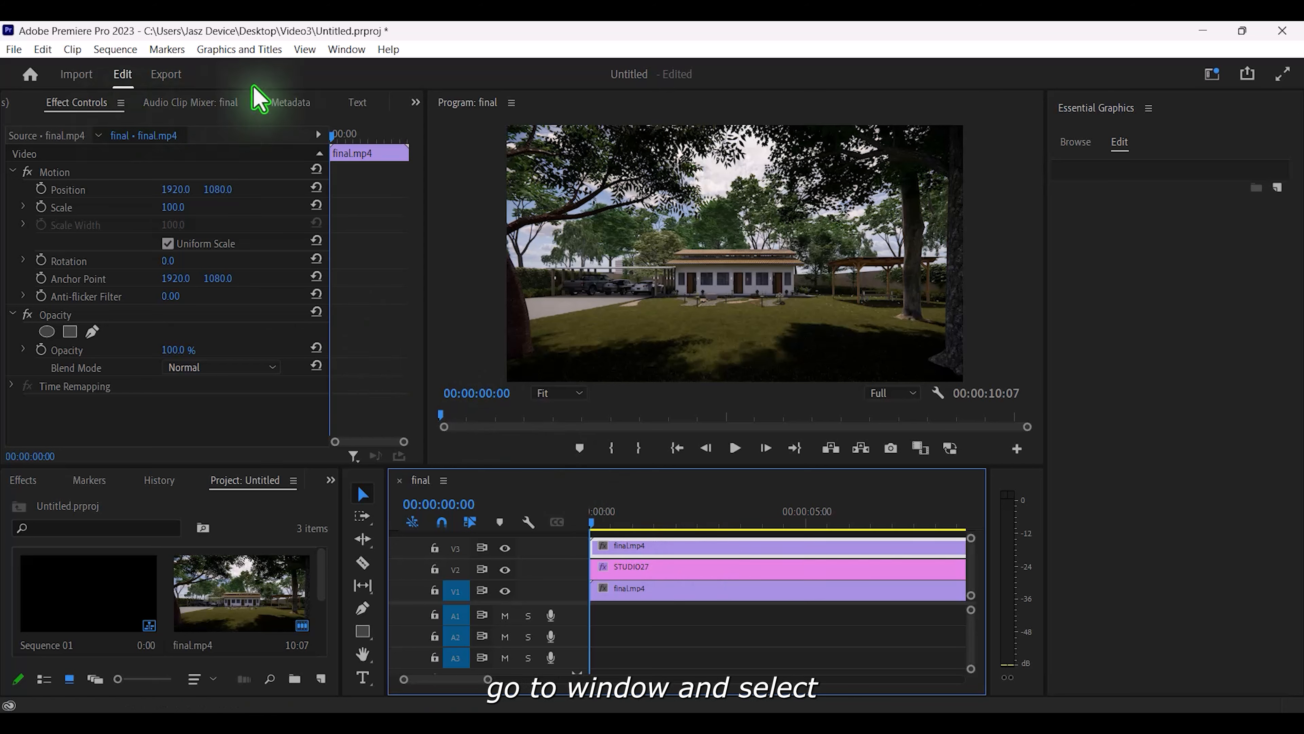
left_click(347, 49)
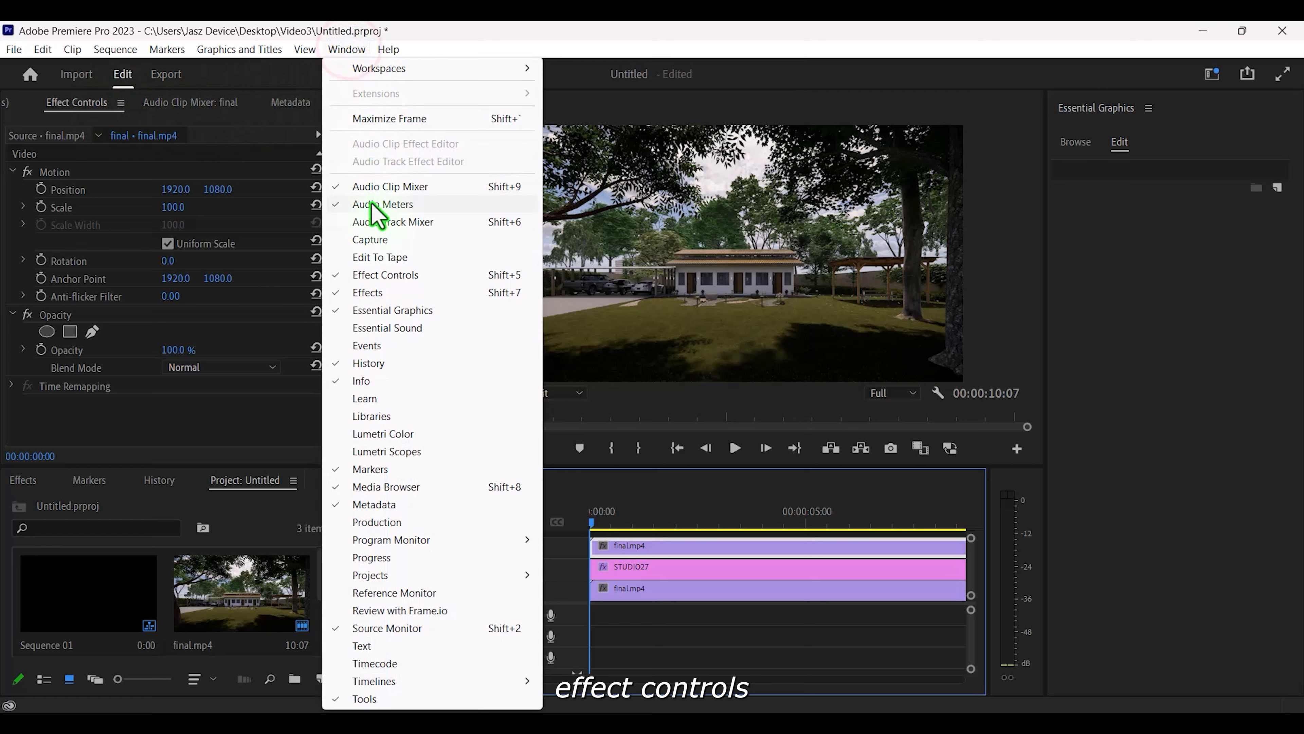
left_click(384, 276)
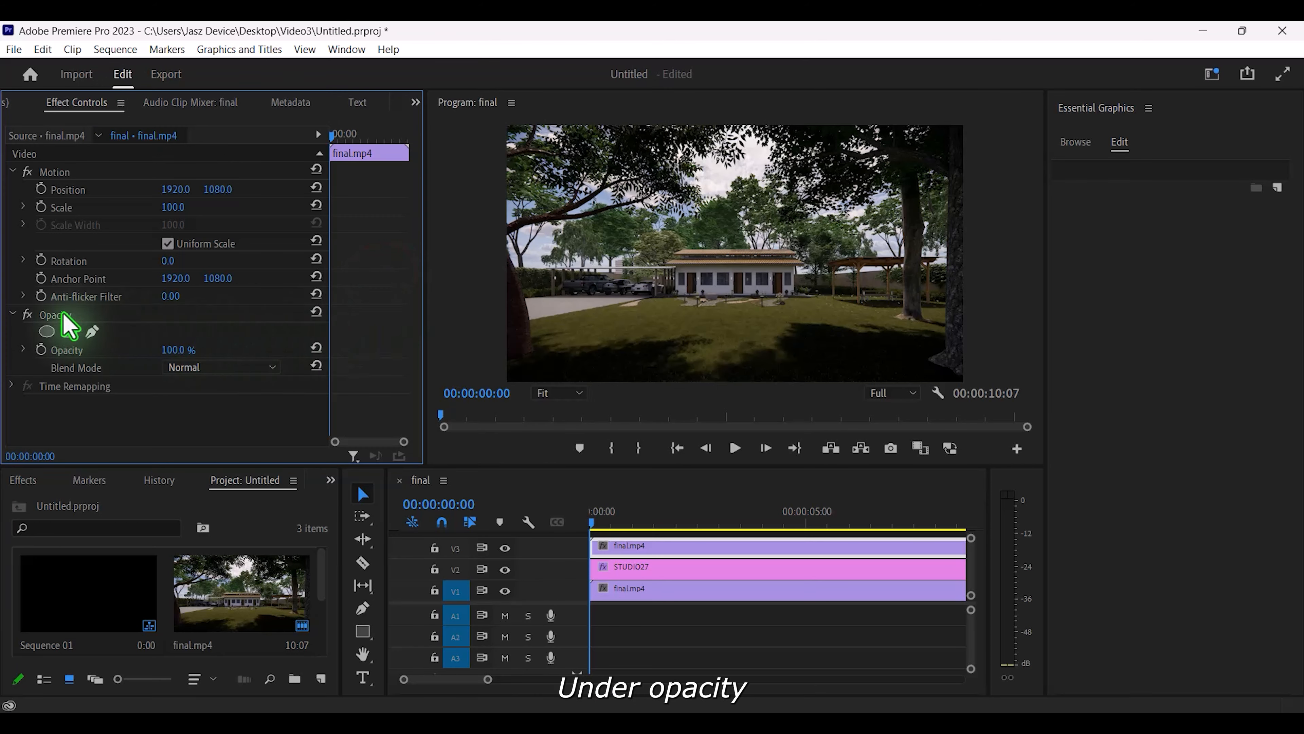
left_click(179, 349)
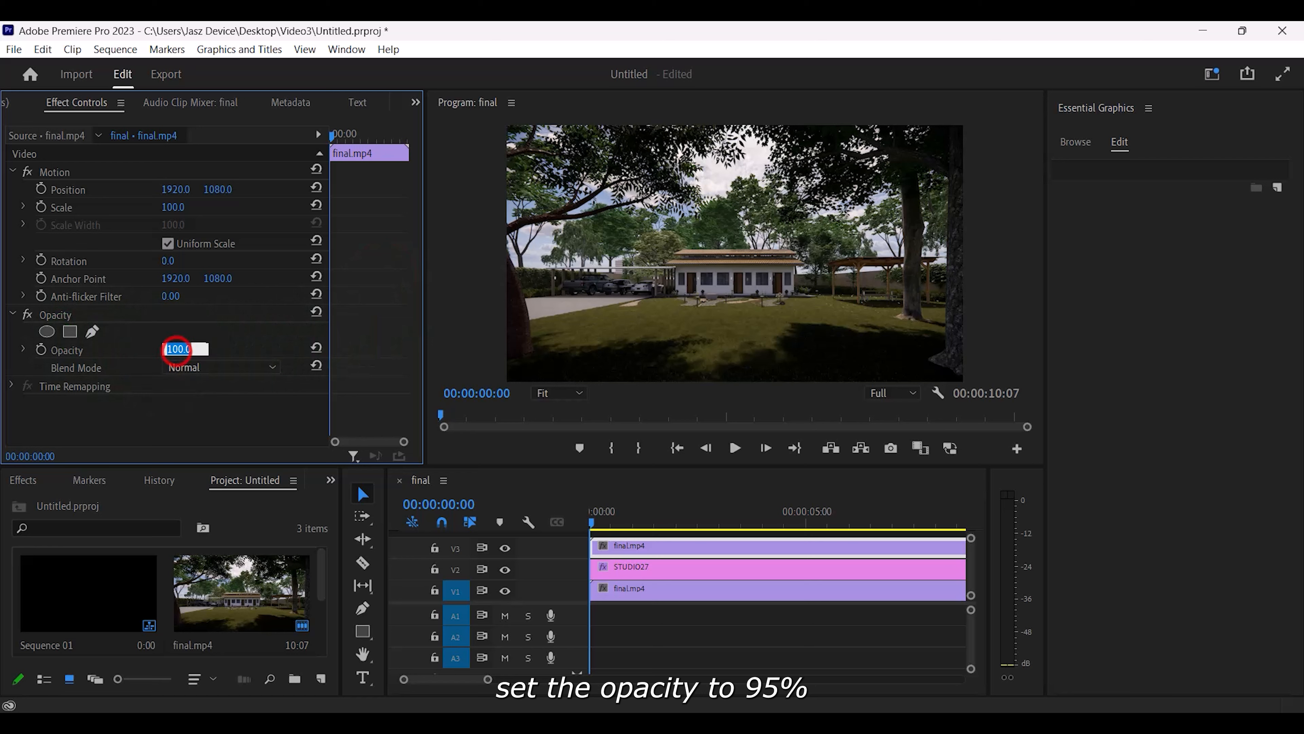
type("95")
key("Return")
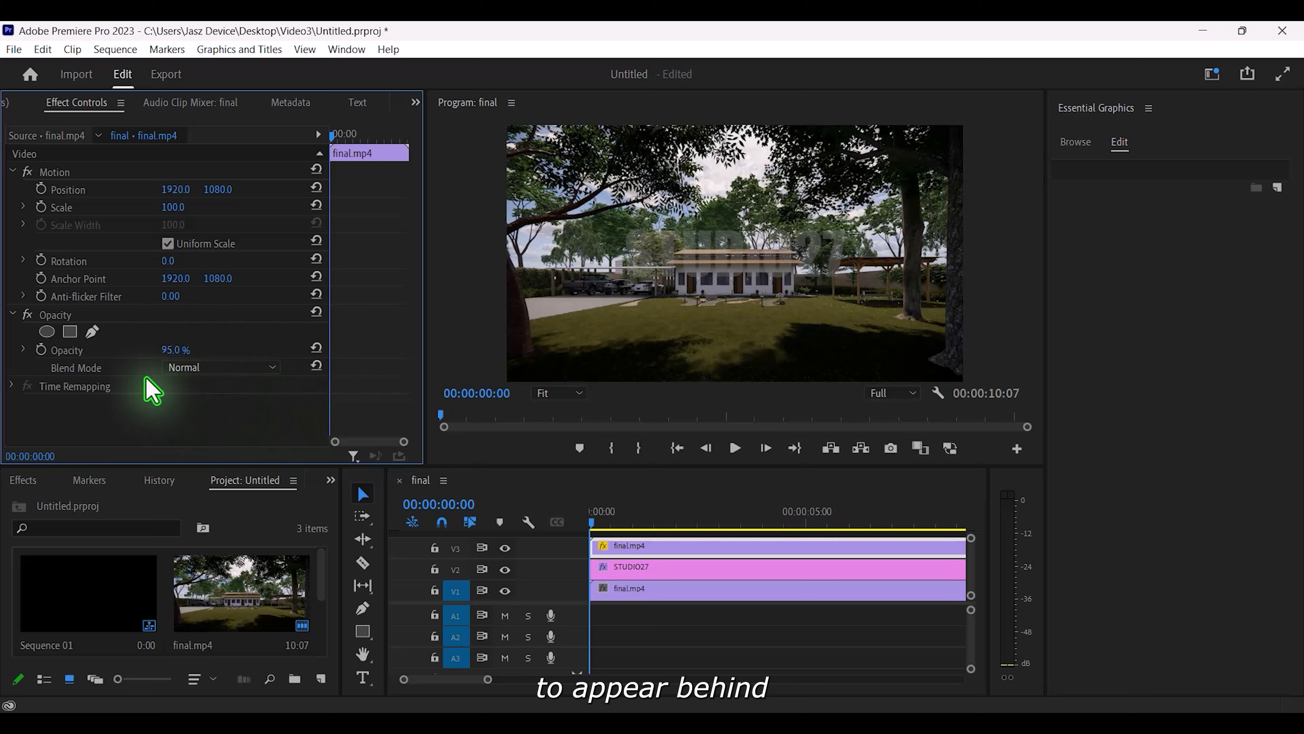
- Start a free-draw opacity mask on the V3 clip and trace the left ends of the house's two roof tiers
left_click(92, 331)
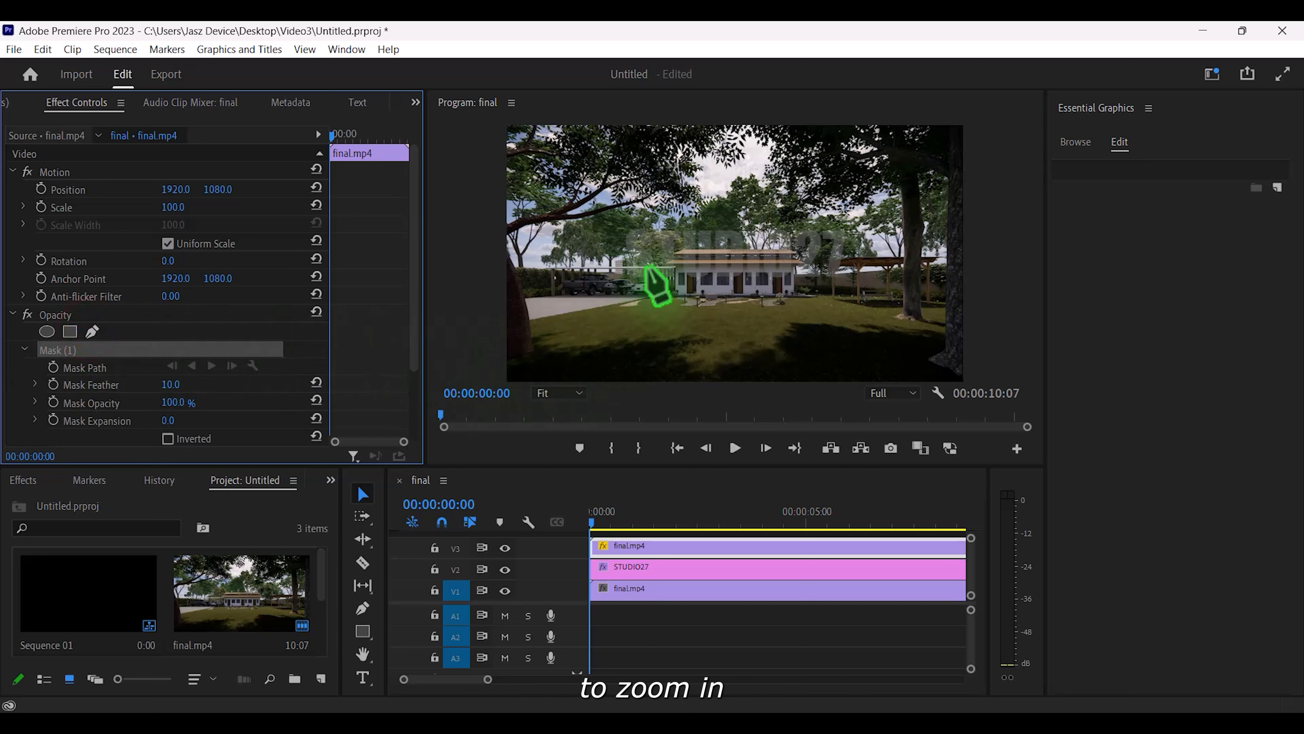
left_click(579, 392)
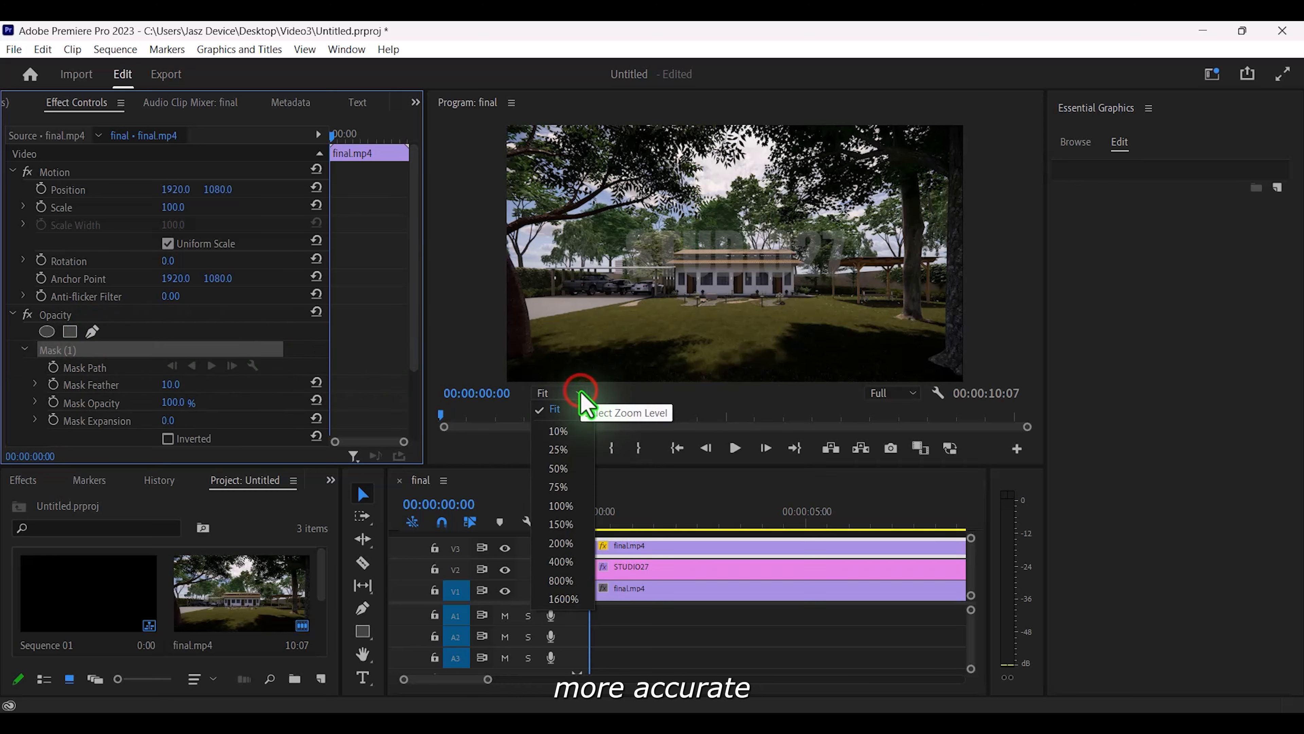
left_click(561, 506)
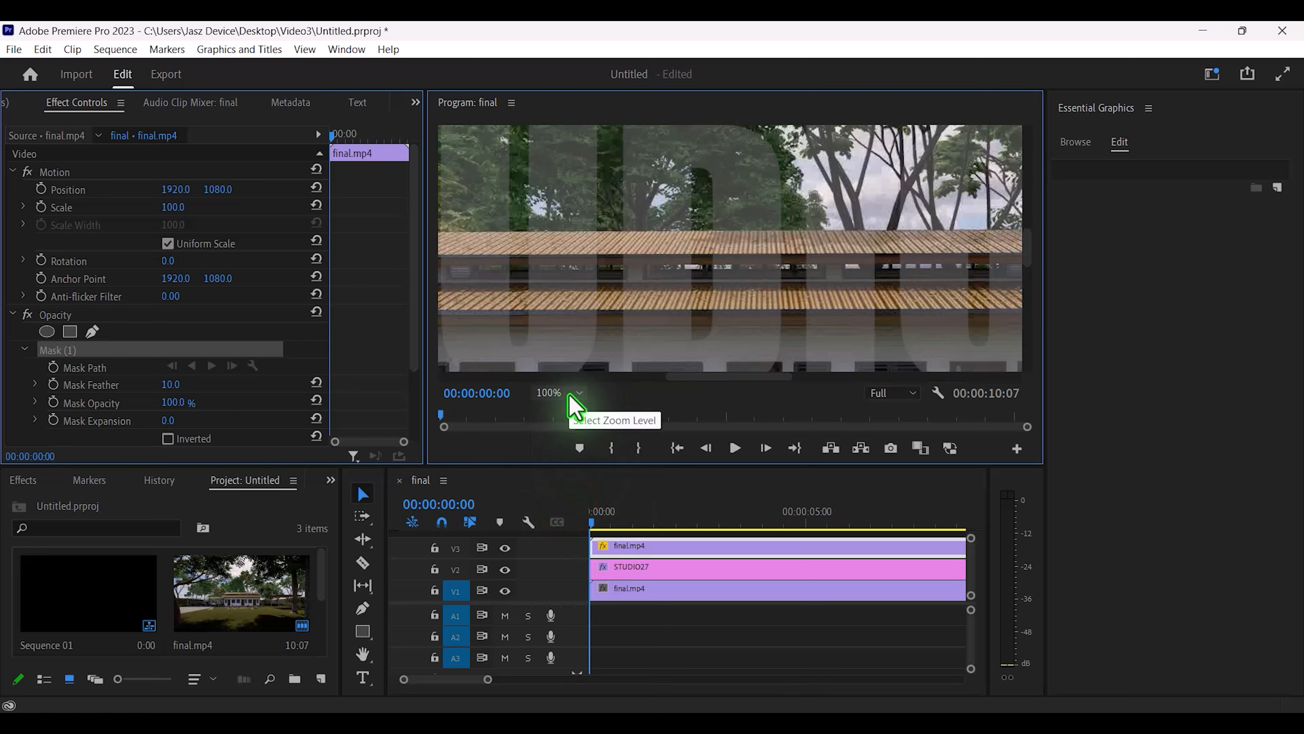
left_click_drag(687, 377, 631, 378)
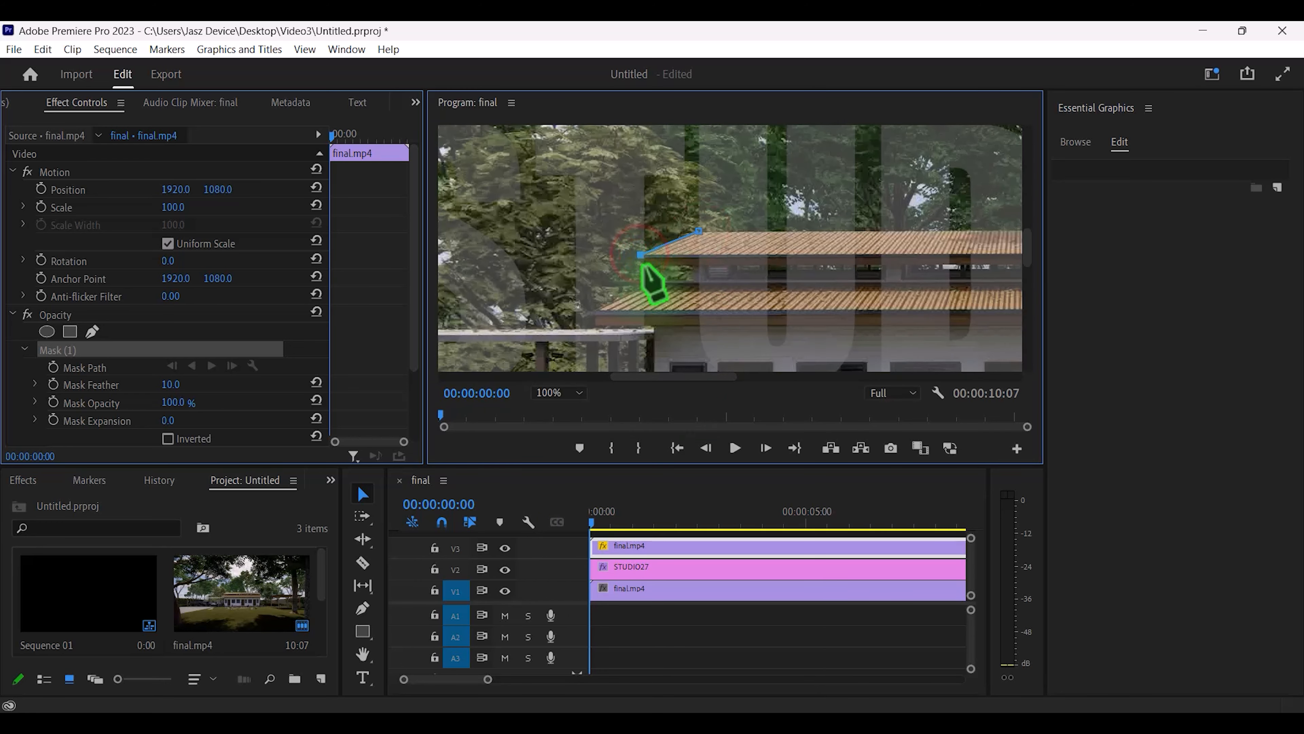
left_click(560, 393)
left_click(562, 523)
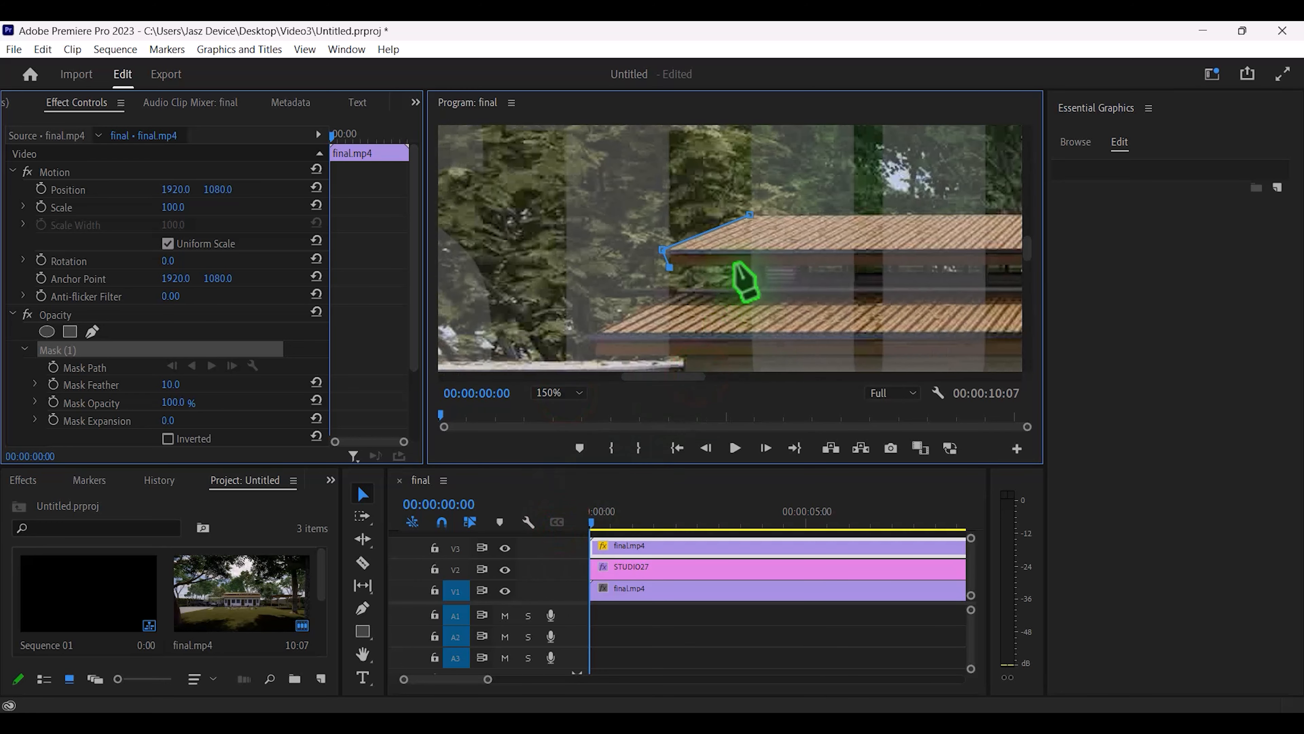
left_click(681, 289)
left_click(585, 335)
left_click(595, 355)
- Continue the mask outline down the house's left wall and along its base to the right wall corner
mouse_move(1028, 250)
left_mouse_down()
mouse_move(1026, 275)
mouse_move(1029, 262)
left_mouse_up()
left_click(679, 215)
left_click(684, 294)
left_click_drag(679, 180, 684, 181)
left_click_drag(1027, 263, 1027, 274)
left_click_drag(691, 377, 822, 383)
left_click(701, 312)
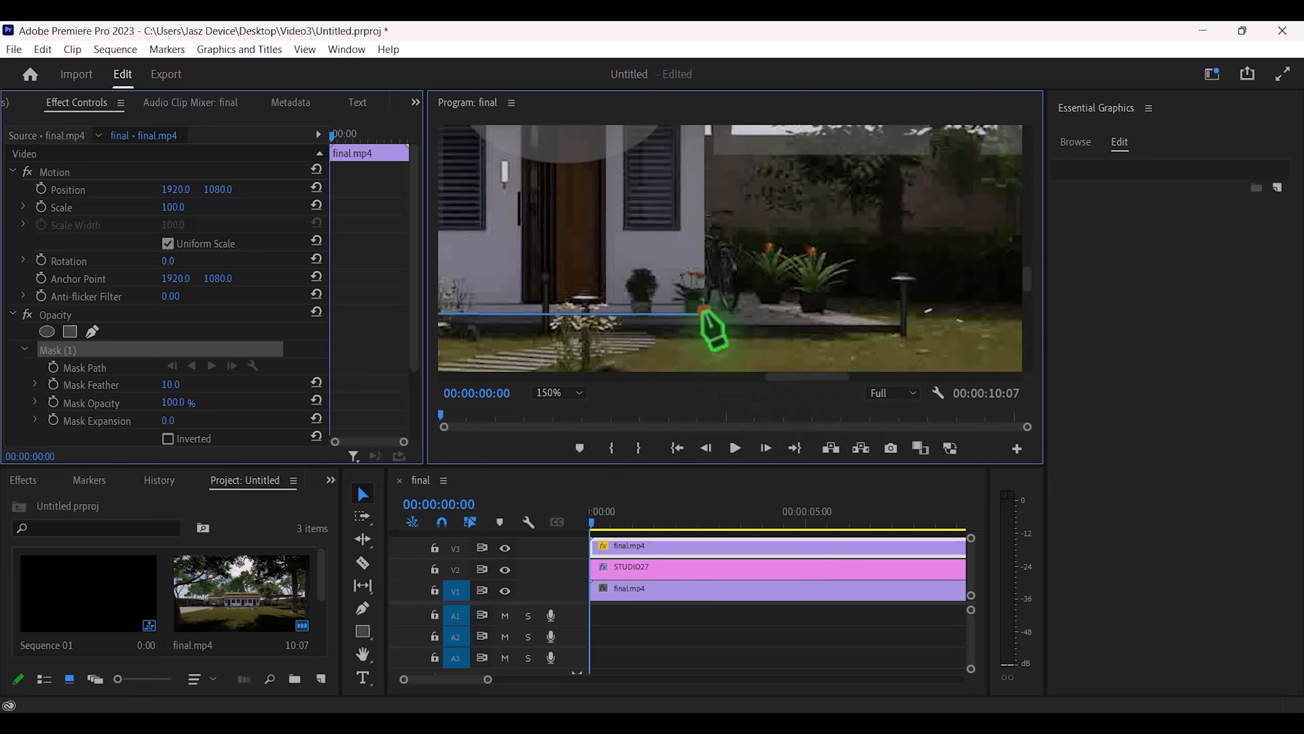
- Trace the mask up the right ends of both roof tiers and close it at the upper roof's starting point
left_click_drag(1027, 278, 1026, 240)
left_click(801, 218)
left_click(714, 170)
left_click(658, 168)
left_click(657, 270)
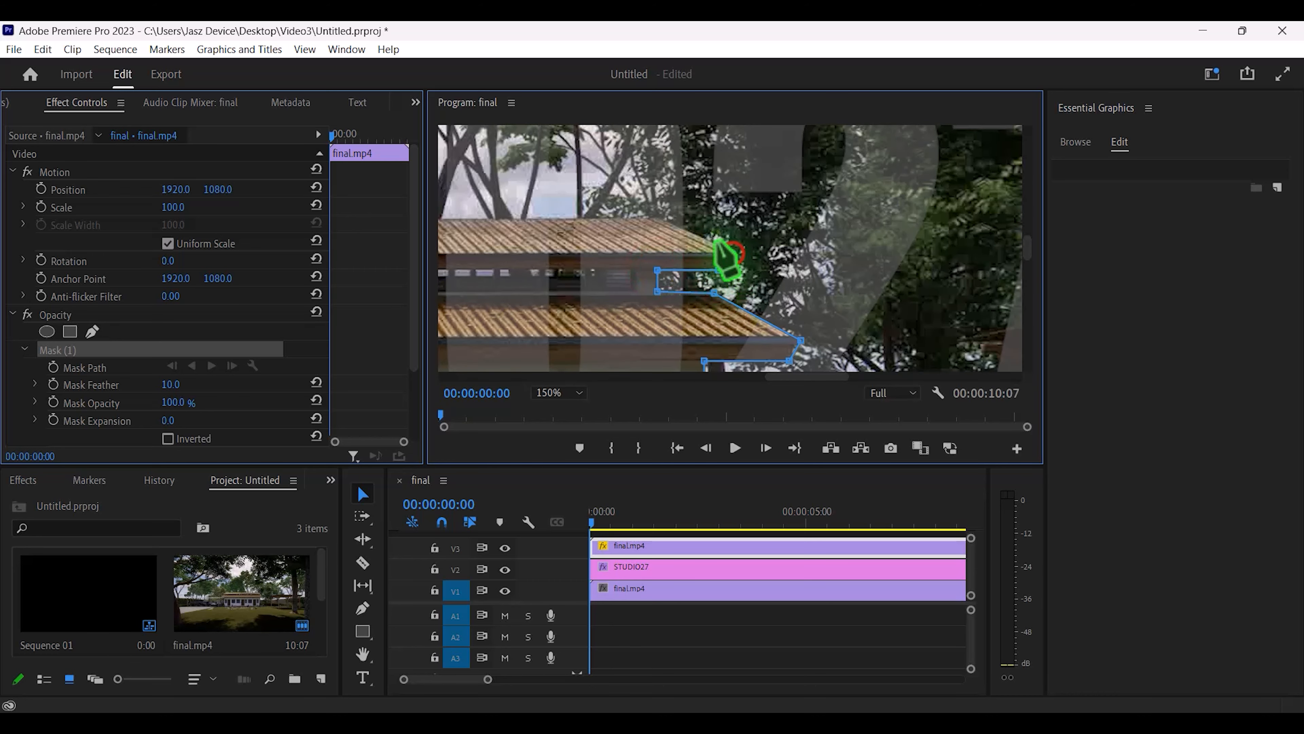
left_click(655, 217)
left_click_drag(775, 376, 652, 377)
left_click(609, 221)
- Turn on Mask Path keyframing for Mask (1) at the start of the clip
left_click(579, 391)
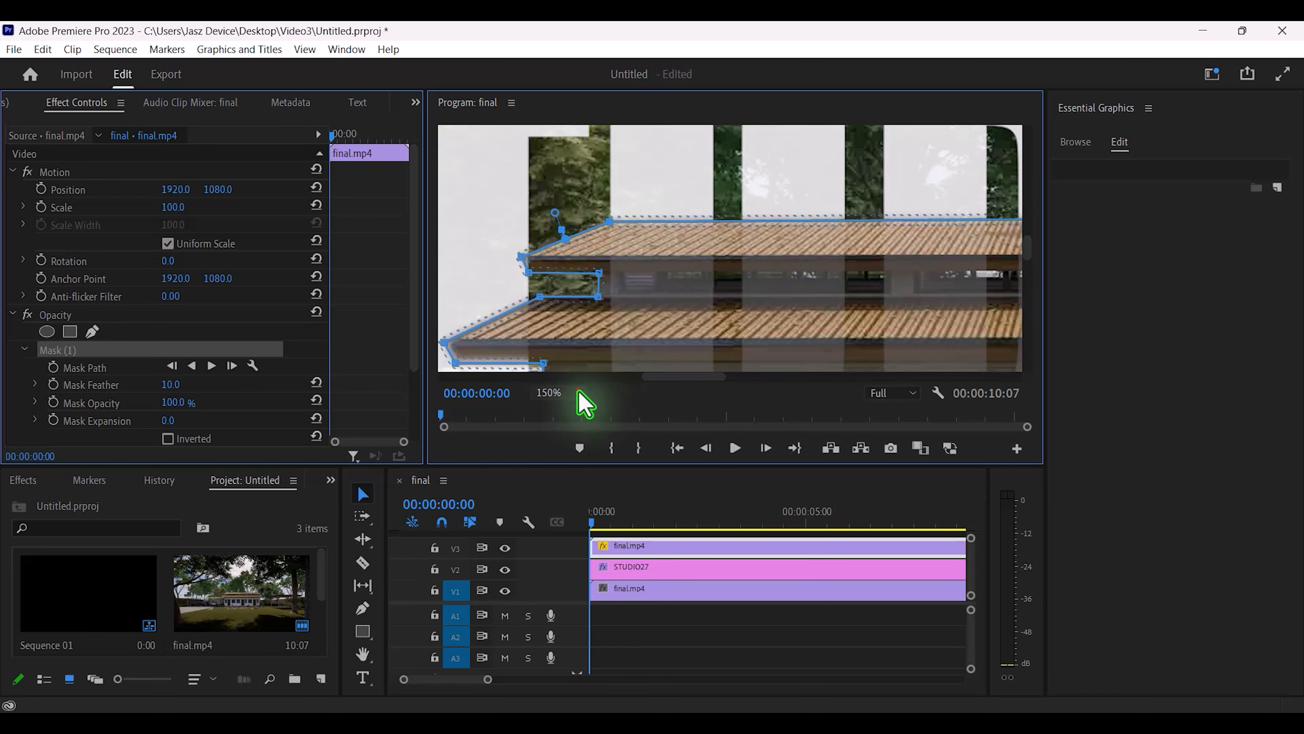
left_click(568, 475)
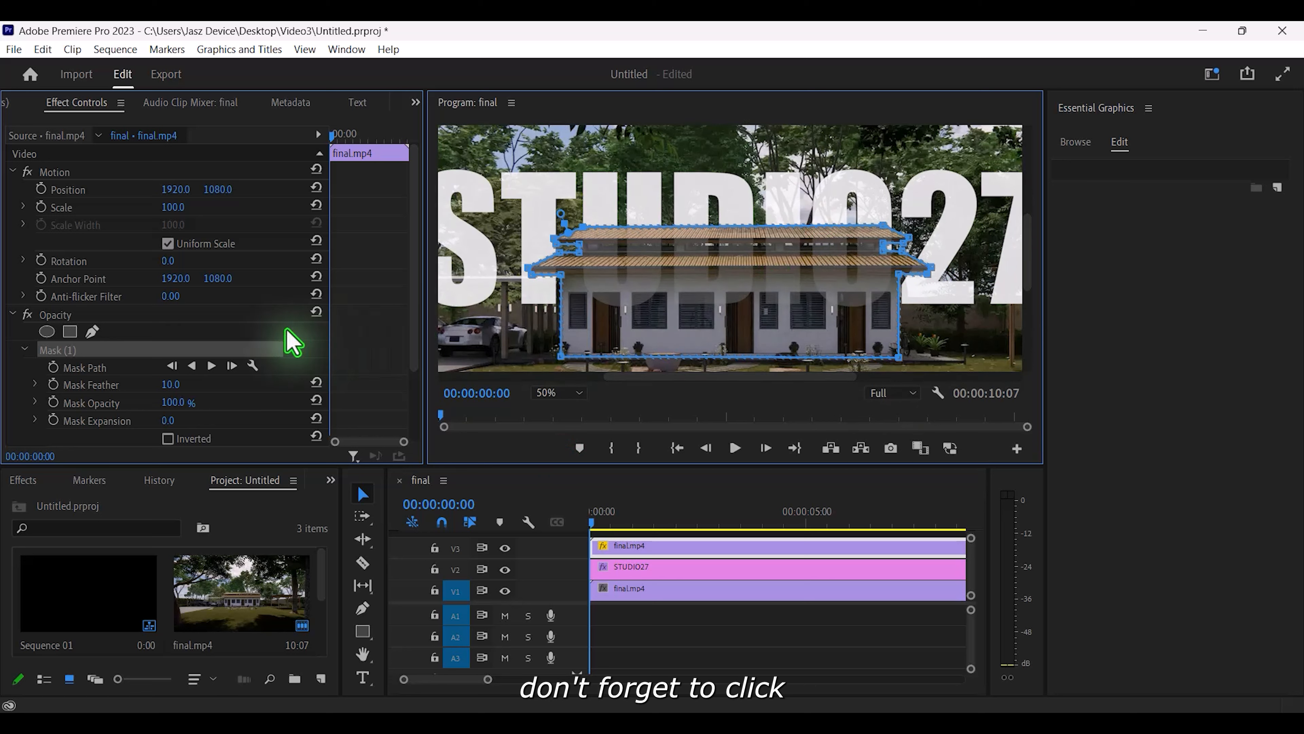
left_click(53, 367)
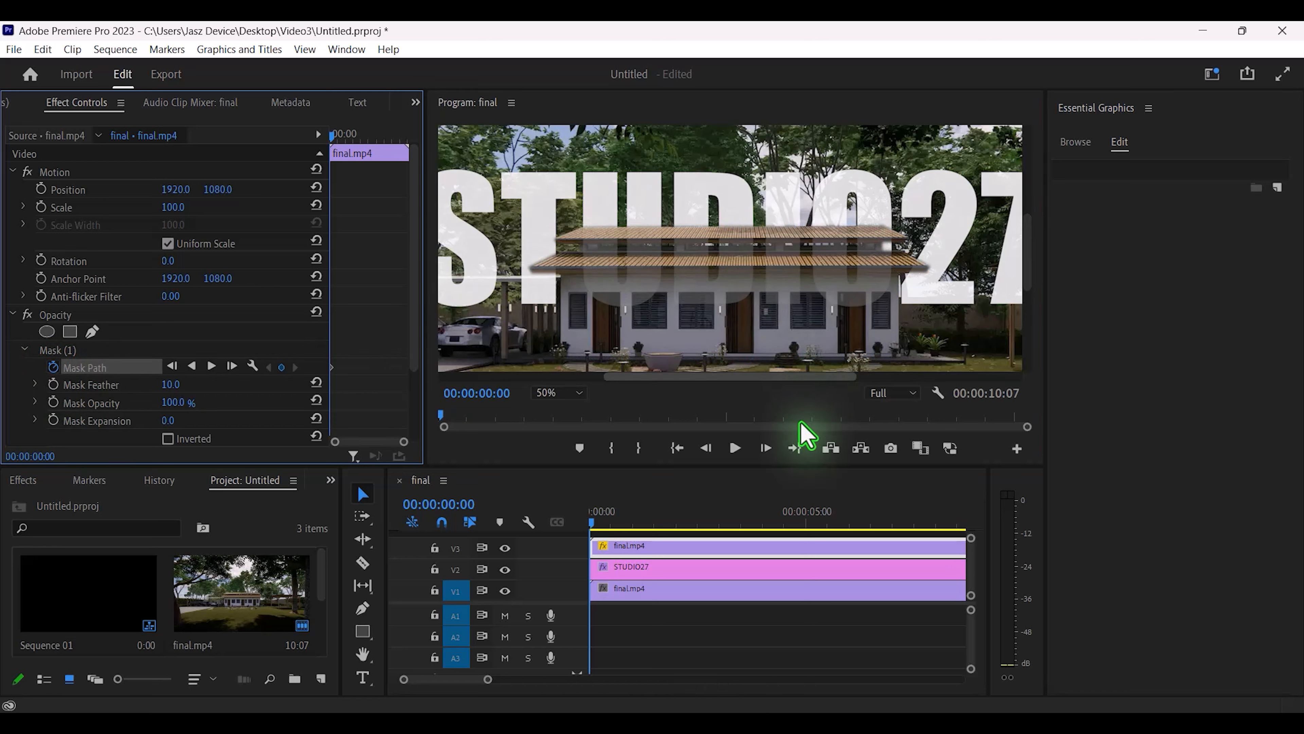
- Go to the end of the sequence, select Mask (1) and hide the text track V2
left_click(795, 448)
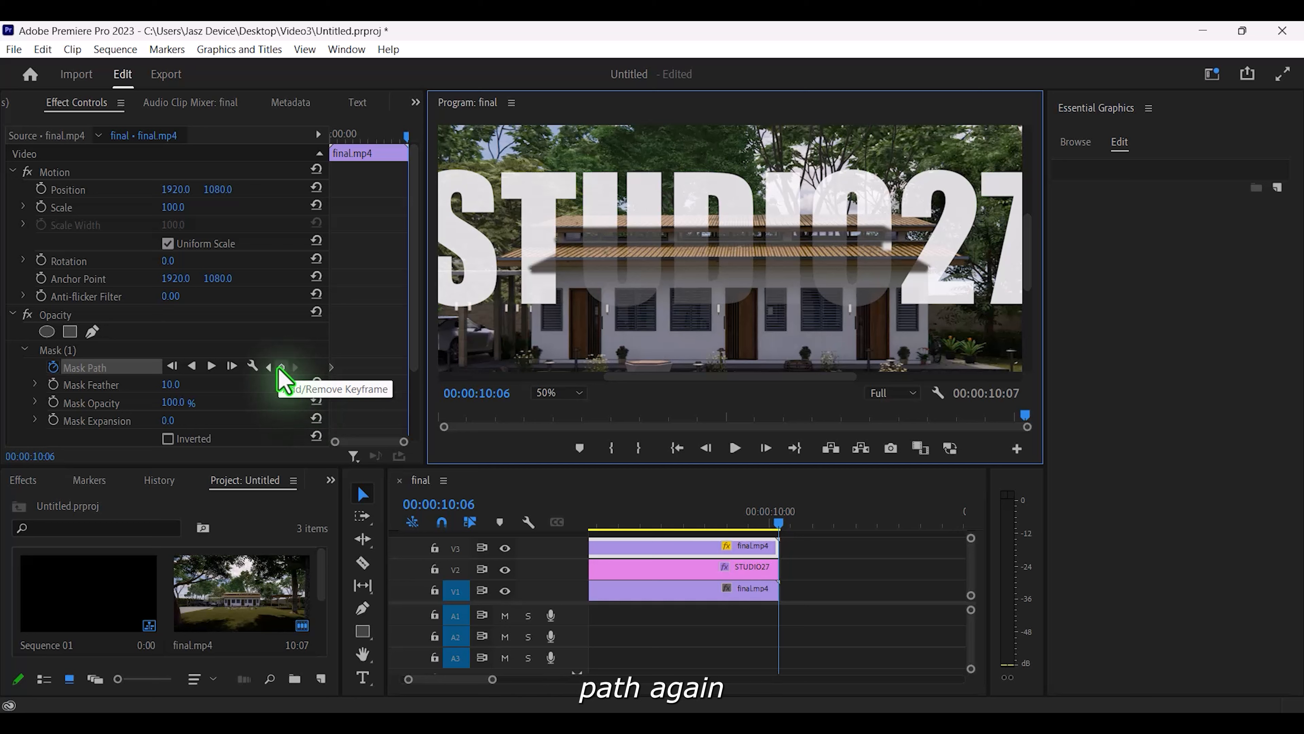
left_click(57, 350)
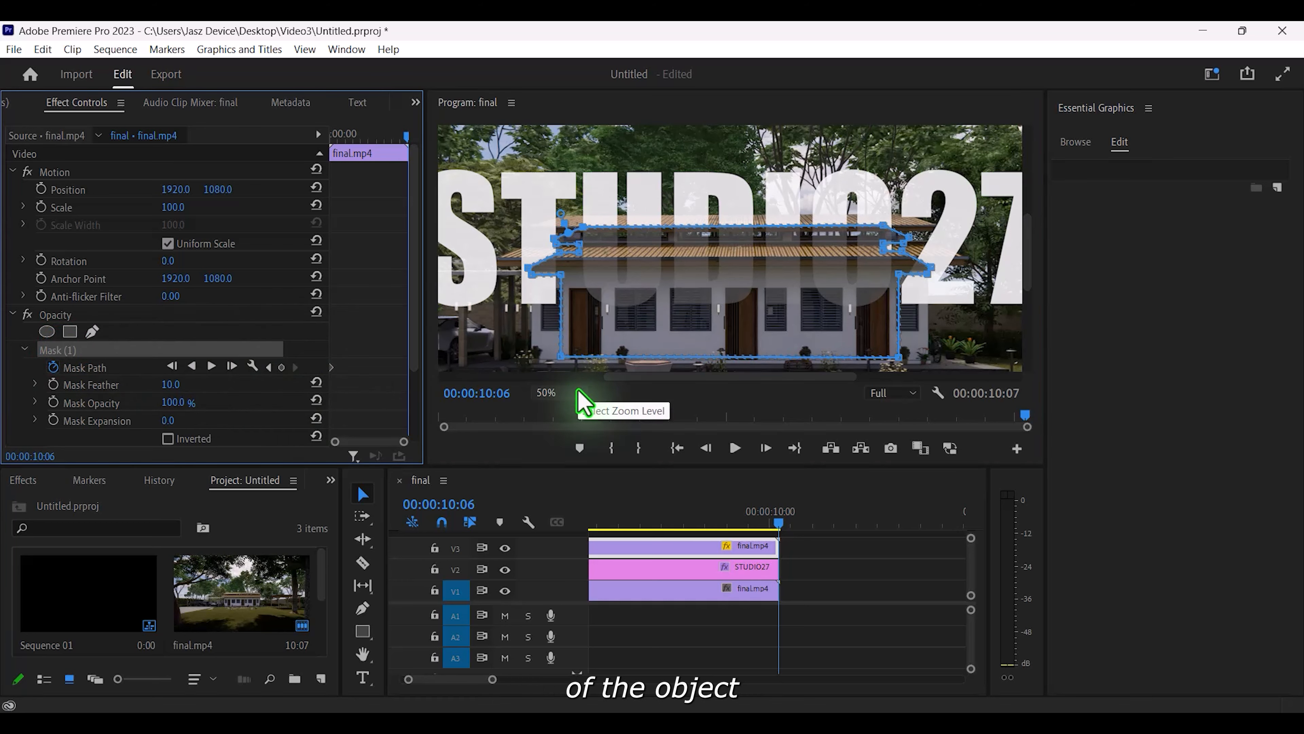
left_click(505, 569)
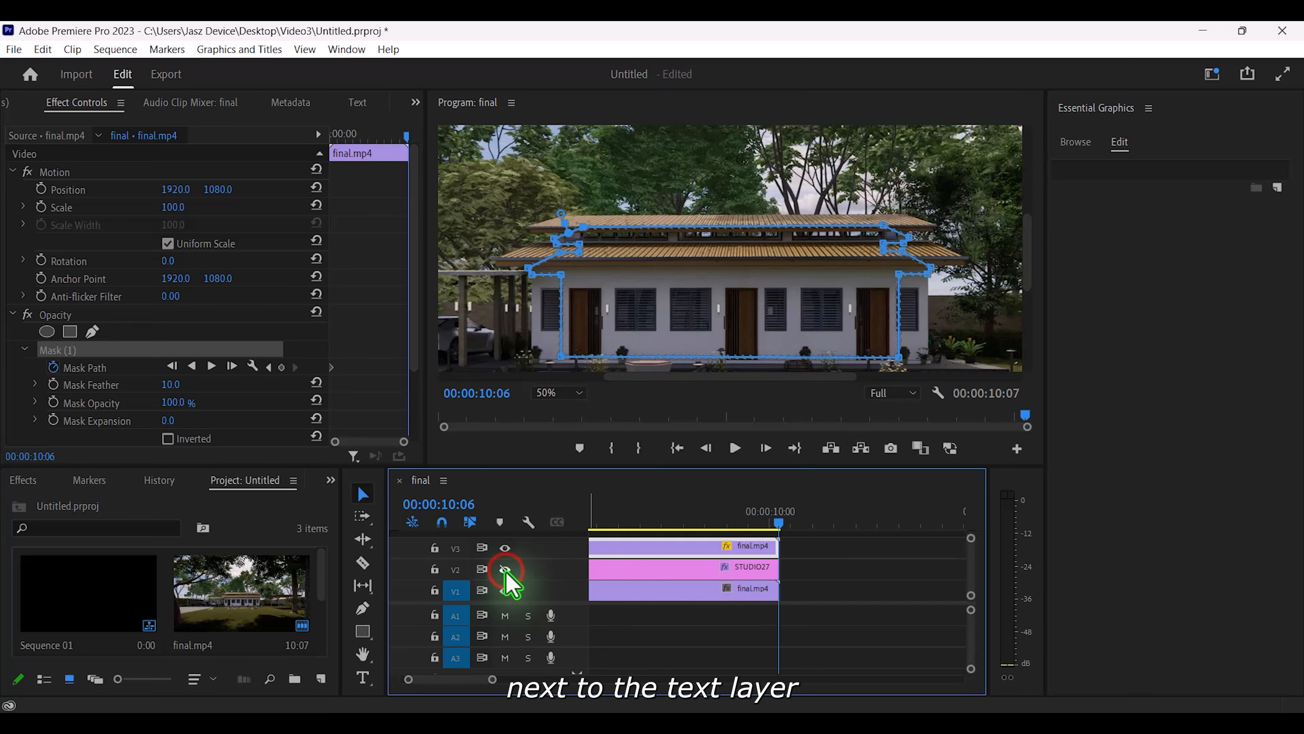
- Move the mask's left-side roof points onto the left ends of both roof tiers in the final frame
left_click(573, 394)
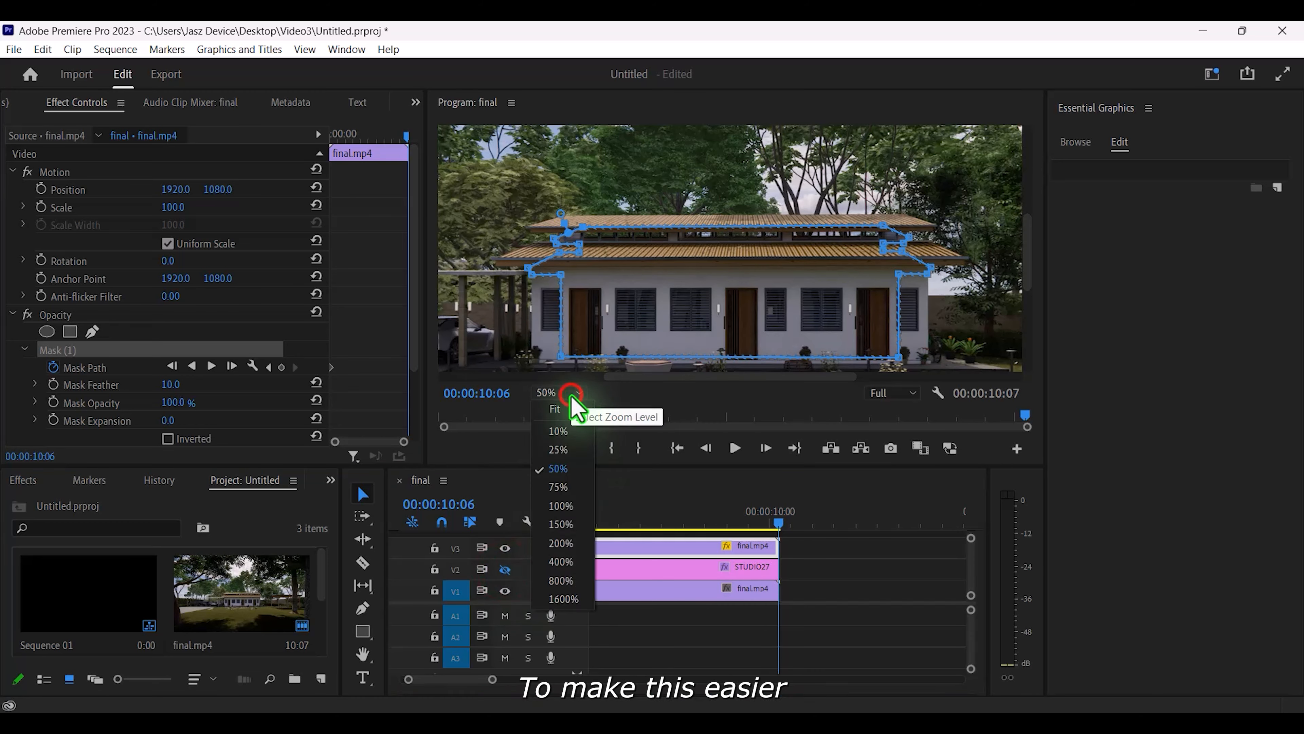
left_click(563, 522)
left_click_drag(713, 376, 644, 380)
left_click_drag(769, 183, 715, 147)
left_click_drag(682, 218, 601, 185)
left_click_drag(690, 235, 615, 203)
left_click_drag(759, 236, 691, 204)
mouse_move(757, 259)
left_mouse_down()
mouse_move(691, 226)
mouse_move(634, 240)
mouse_move(620, 227)
left_mouse_up()
mouse_move(604, 306)
left_mouse_down()
mouse_move(495, 274)
mouse_move(503, 306)
left_mouse_up()
left_click_drag(703, 325, 612, 309)
left_click_drag(504, 309, 513, 311)
- Move the mask's two bottom points onto the lower left and lower right corners of the house walls
left_click_drag(1026, 261, 1027, 291)
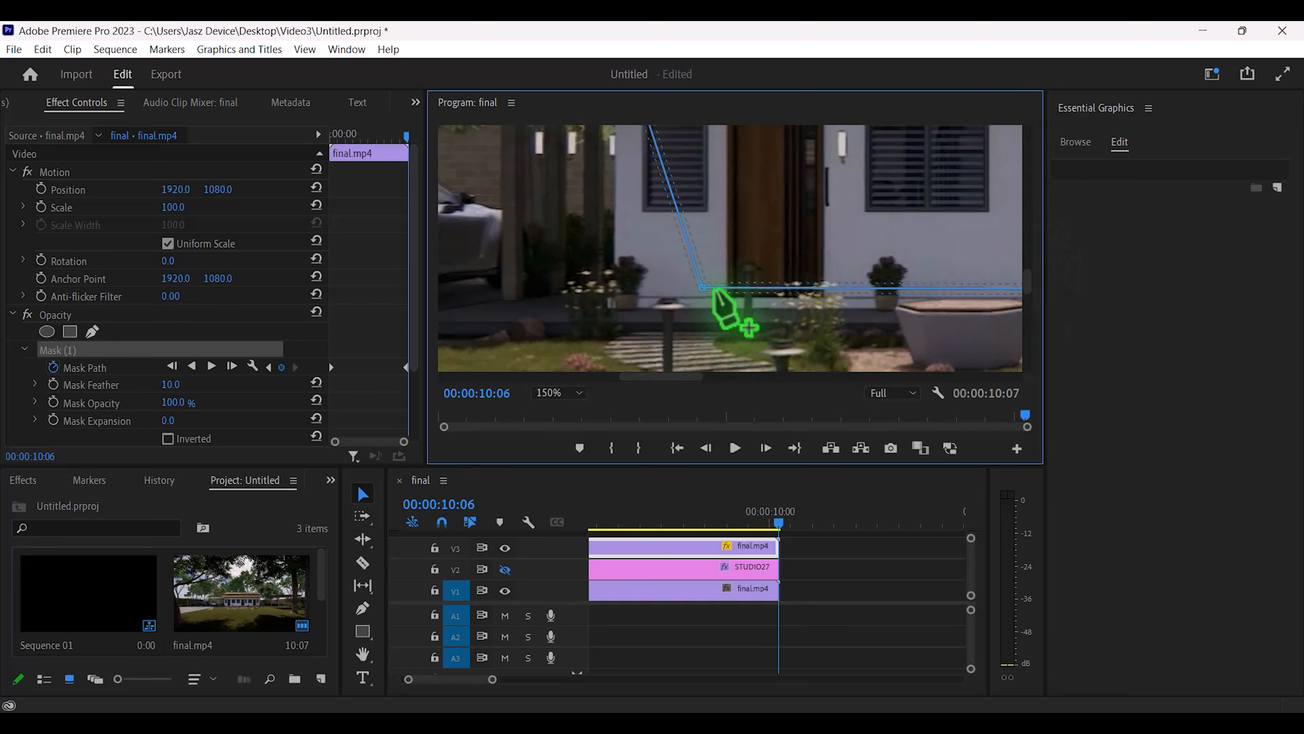
left_click_drag(703, 288, 610, 306)
left_click_drag(659, 377, 791, 383)
left_click_drag(803, 288, 889, 309)
- Move the mask's points at the right end of the lower roof onto its edges and the top of the wall
left_click_drag(1028, 280, 1029, 251)
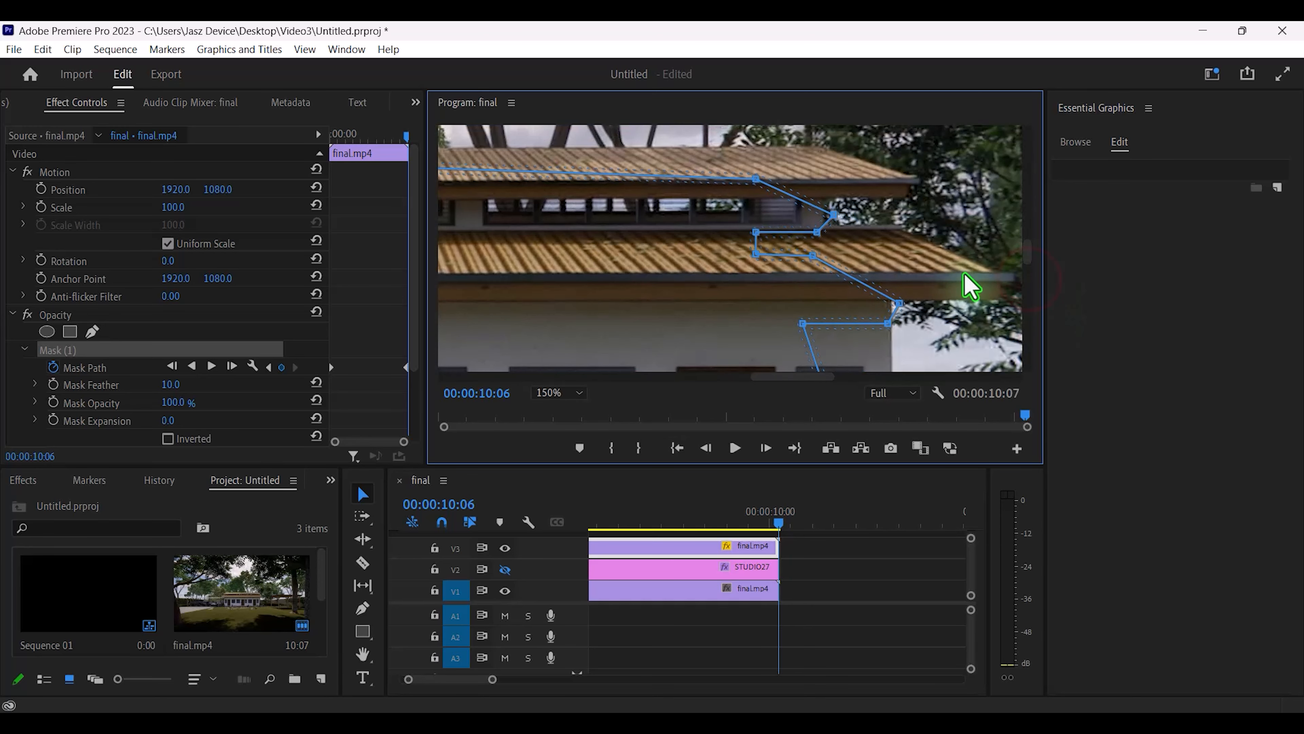
left_click_drag(802, 323, 1001, 306)
left_click_drag(898, 303, 1020, 285)
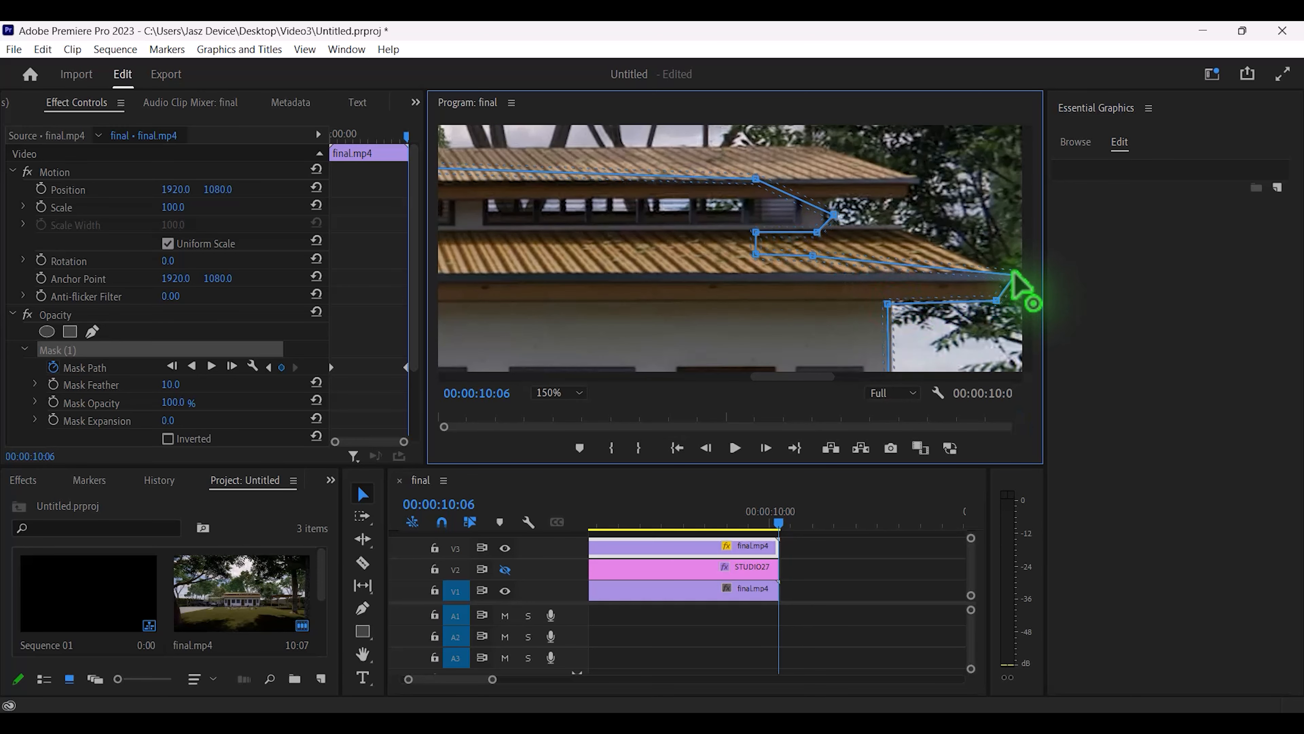
left_click_drag(887, 304, 890, 300)
left_click_drag(812, 256, 894, 225)
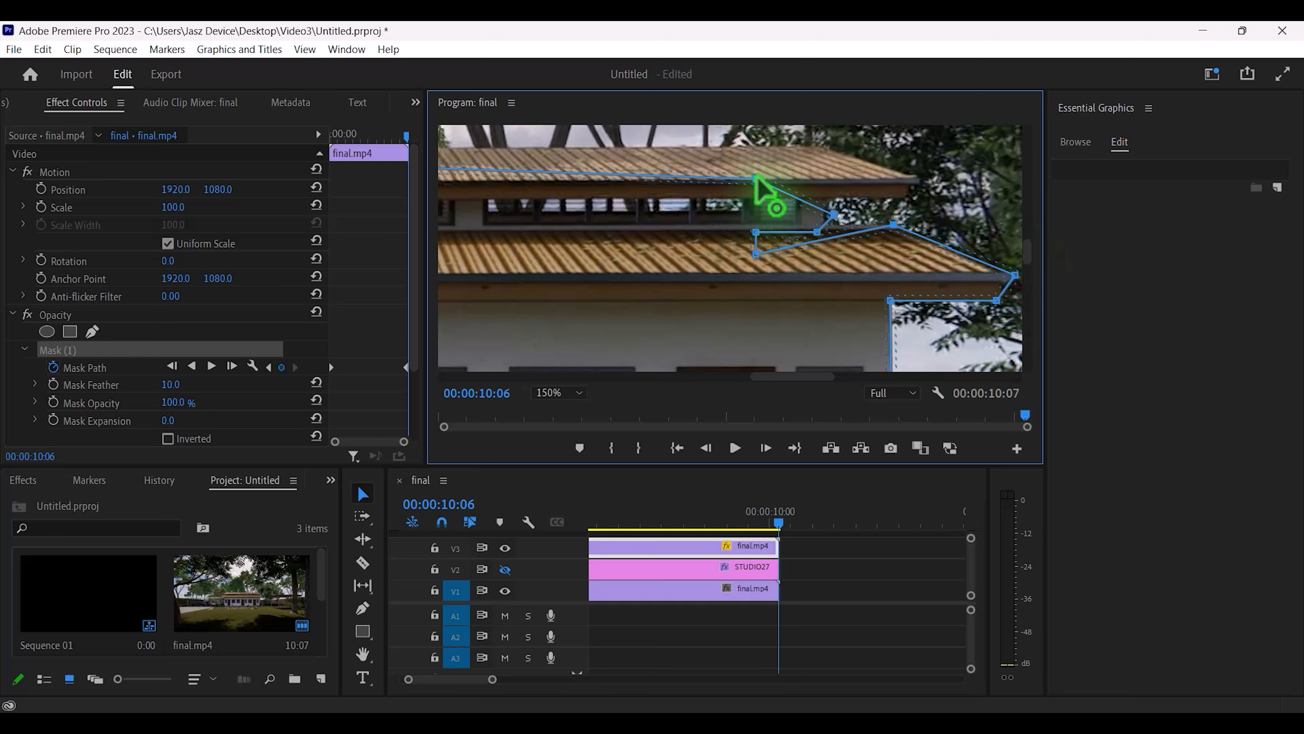
- Fit the mask's remaining right-side points to the upper roof's right end and the recess beneath it
left_click_drag(755, 178, 817, 145)
left_click_drag(834, 214, 919, 178)
left_click_drag(816, 233, 905, 196)
left_click_drag(756, 232, 825, 224)
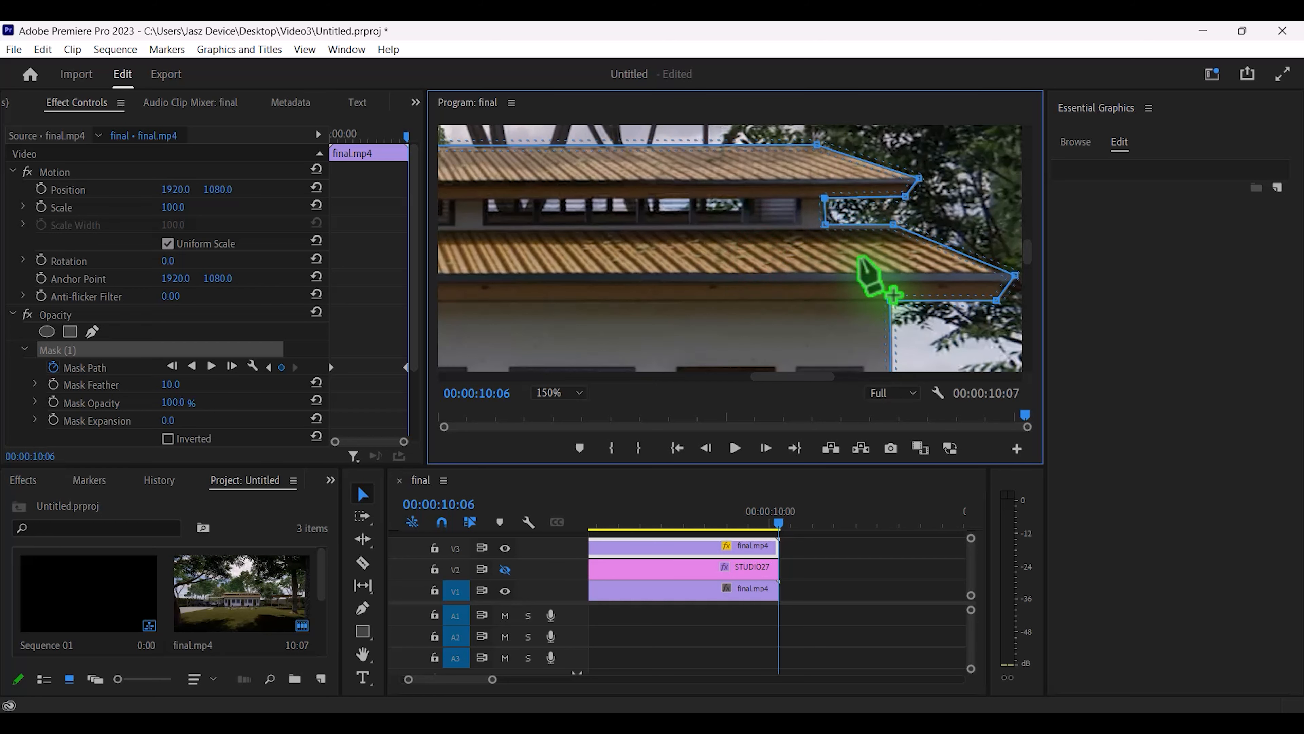
left_click(563, 393)
left_click(568, 466)
left_click_drag(1027, 250, 1028, 261)
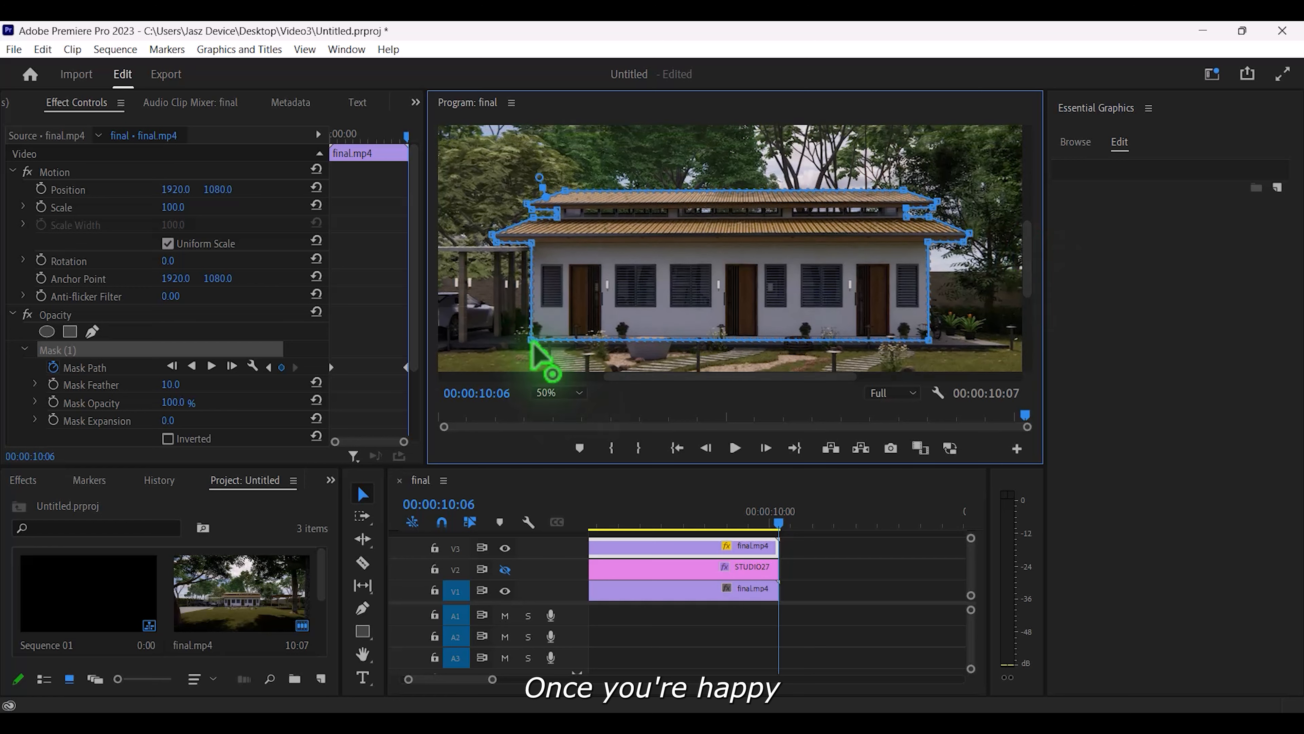
- Show the STUDIO27 title track again and set the duplicated video clip's opacity to 100%
left_click(505, 569)
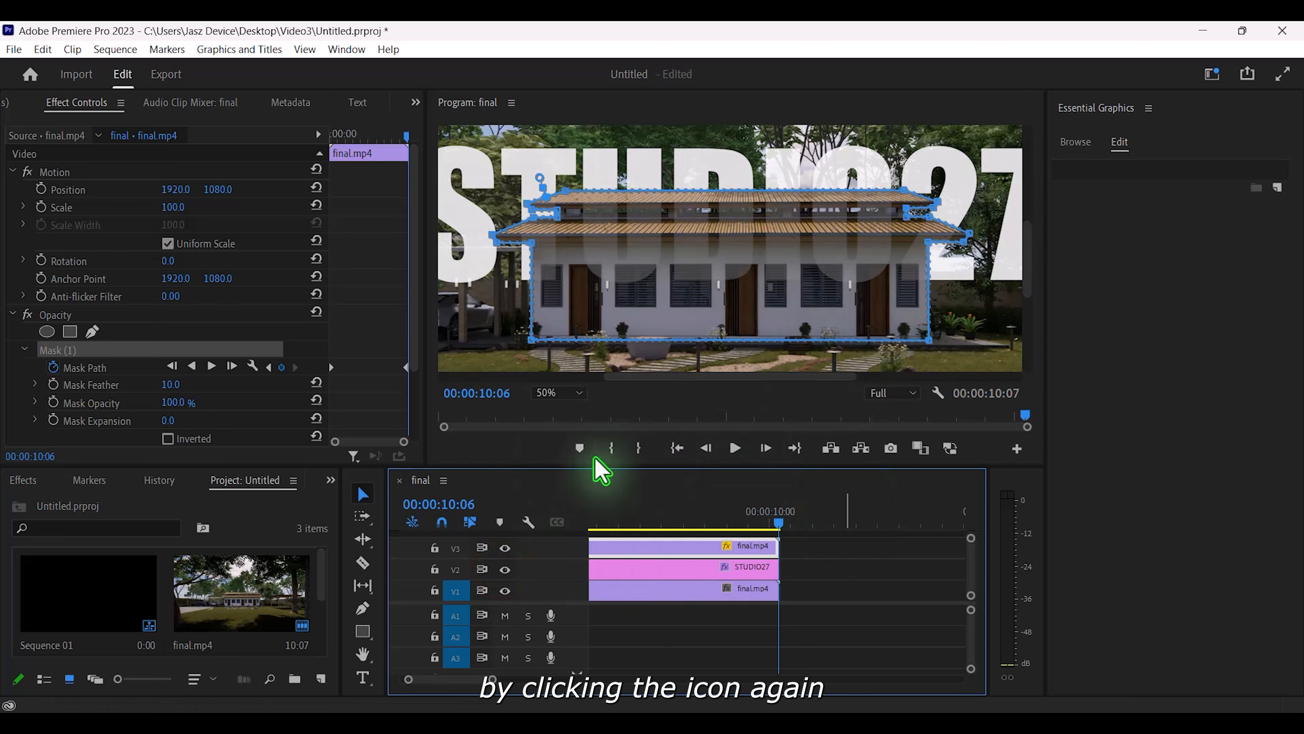
left_click_drag(413, 327, 388, 401)
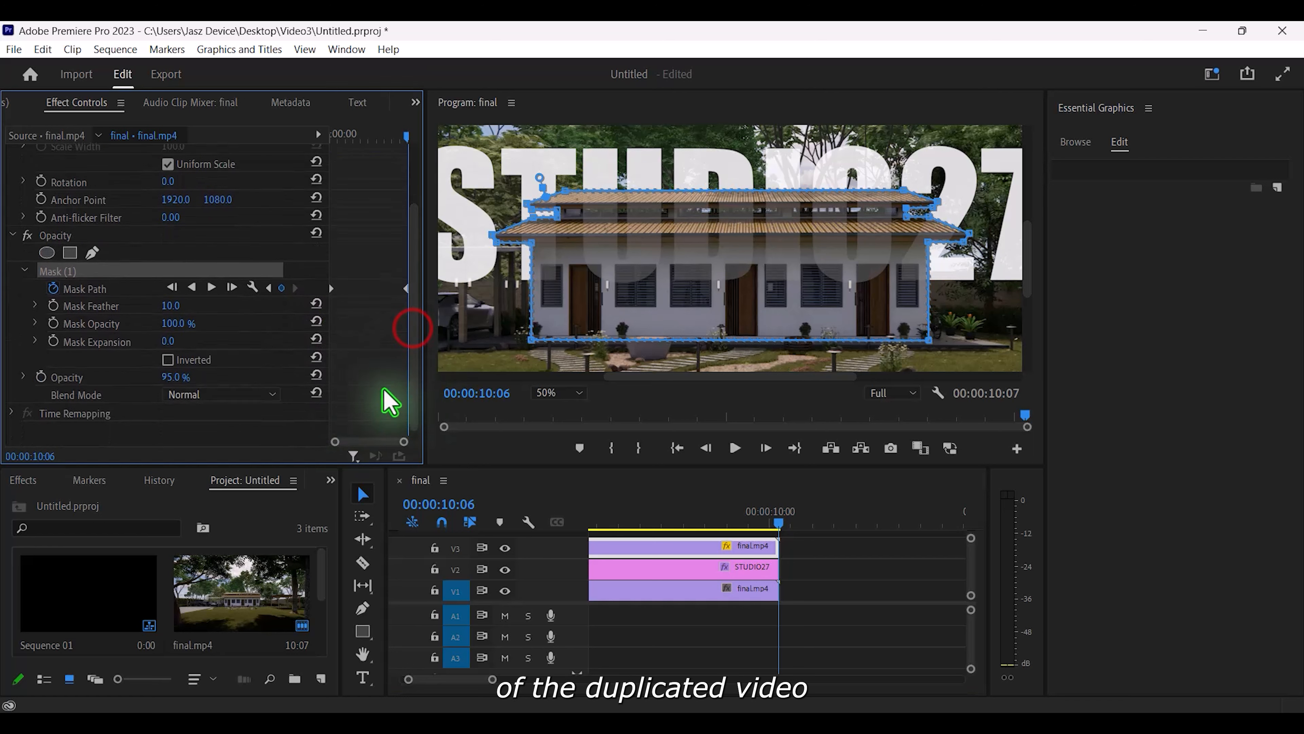
left_click(173, 376)
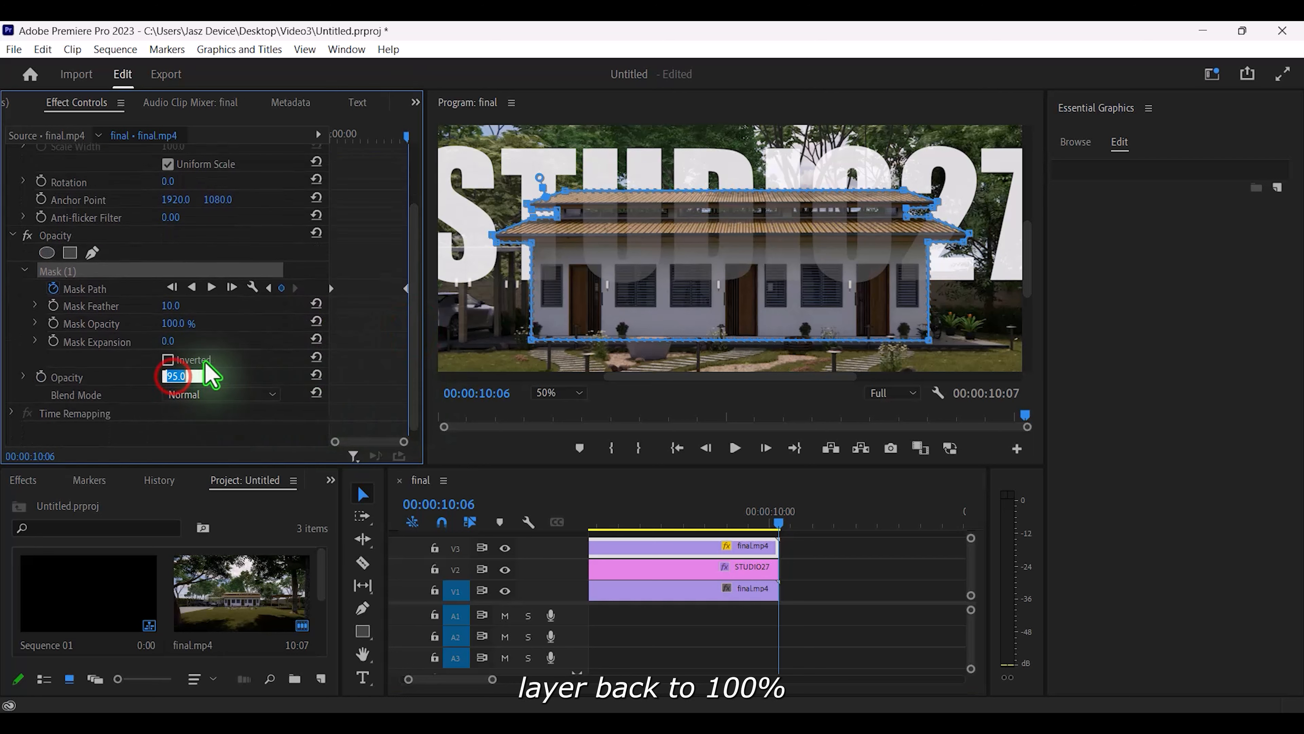
type("100")
key("Return")
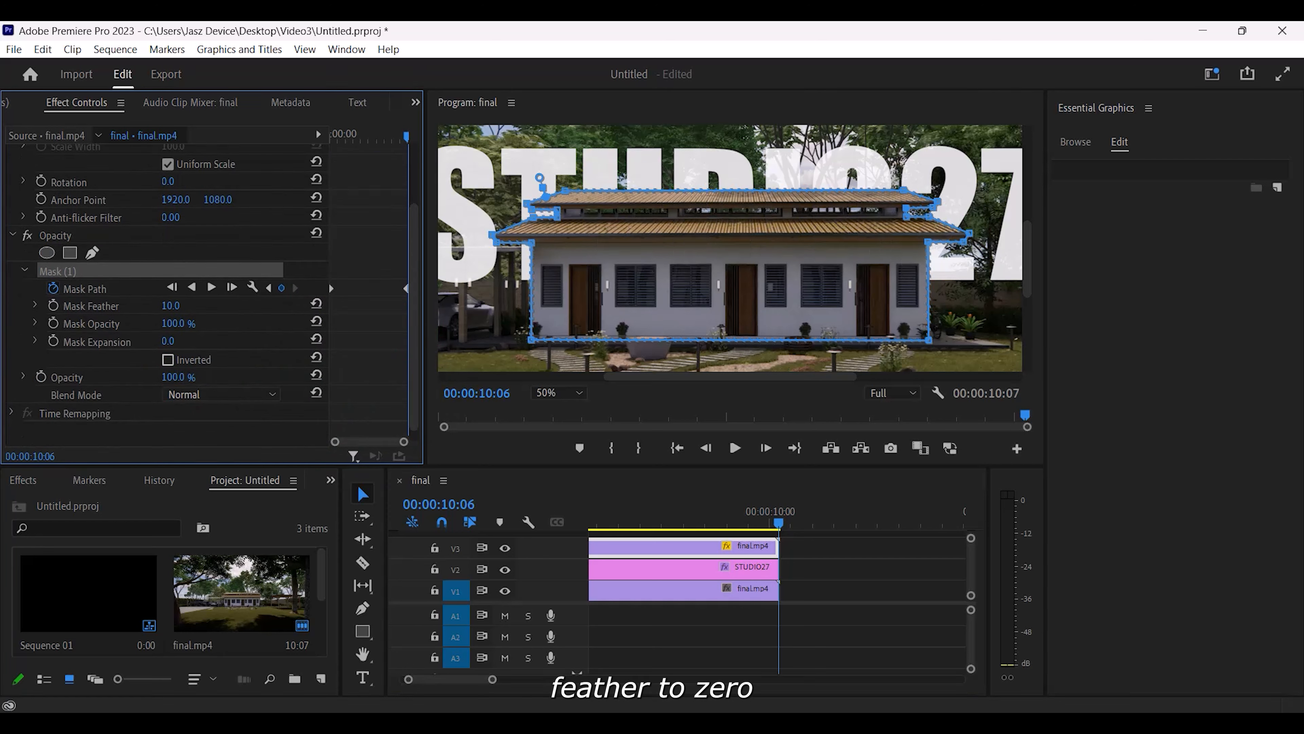
- Set the mask's feather to 0 on the duplicated video clip
left_click(171, 306)
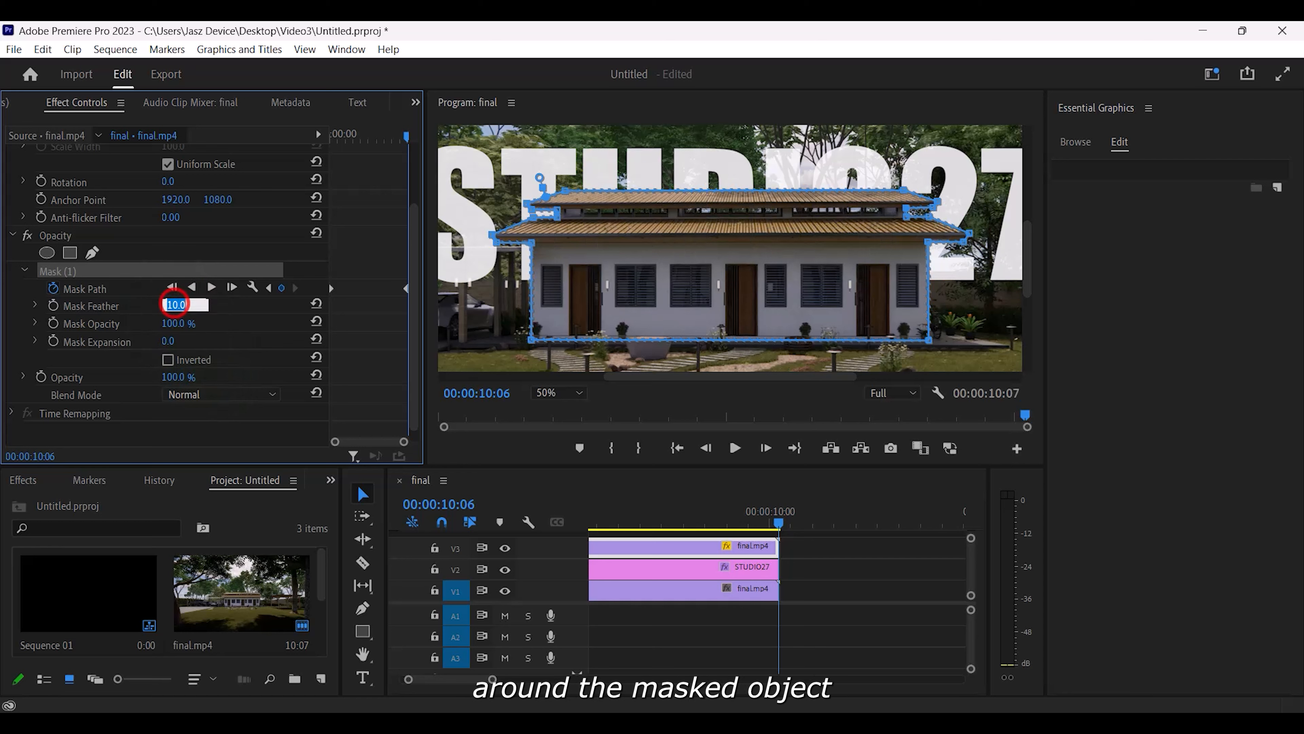
type("0")
key("Return")
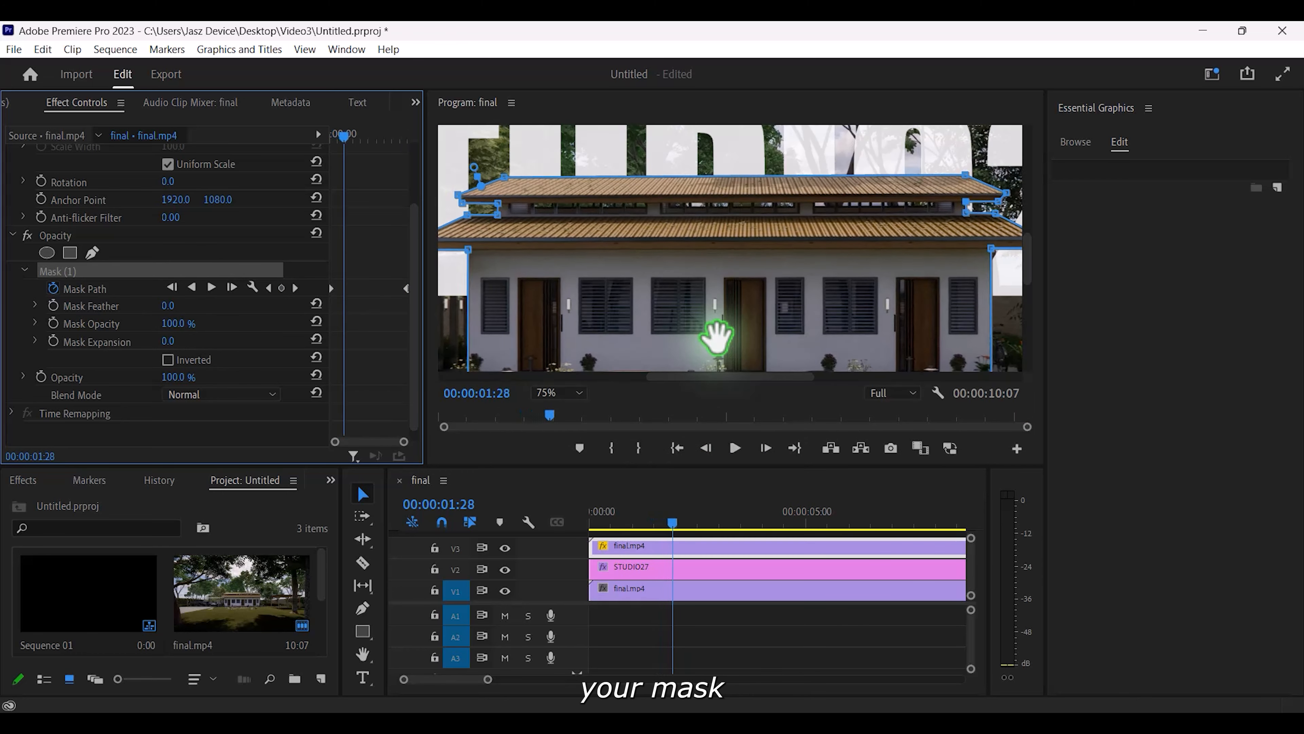
- Delete the stray mask path keyframe at 00:00:01:28 and select the mask again
scroll(716, 336, "down", 1)
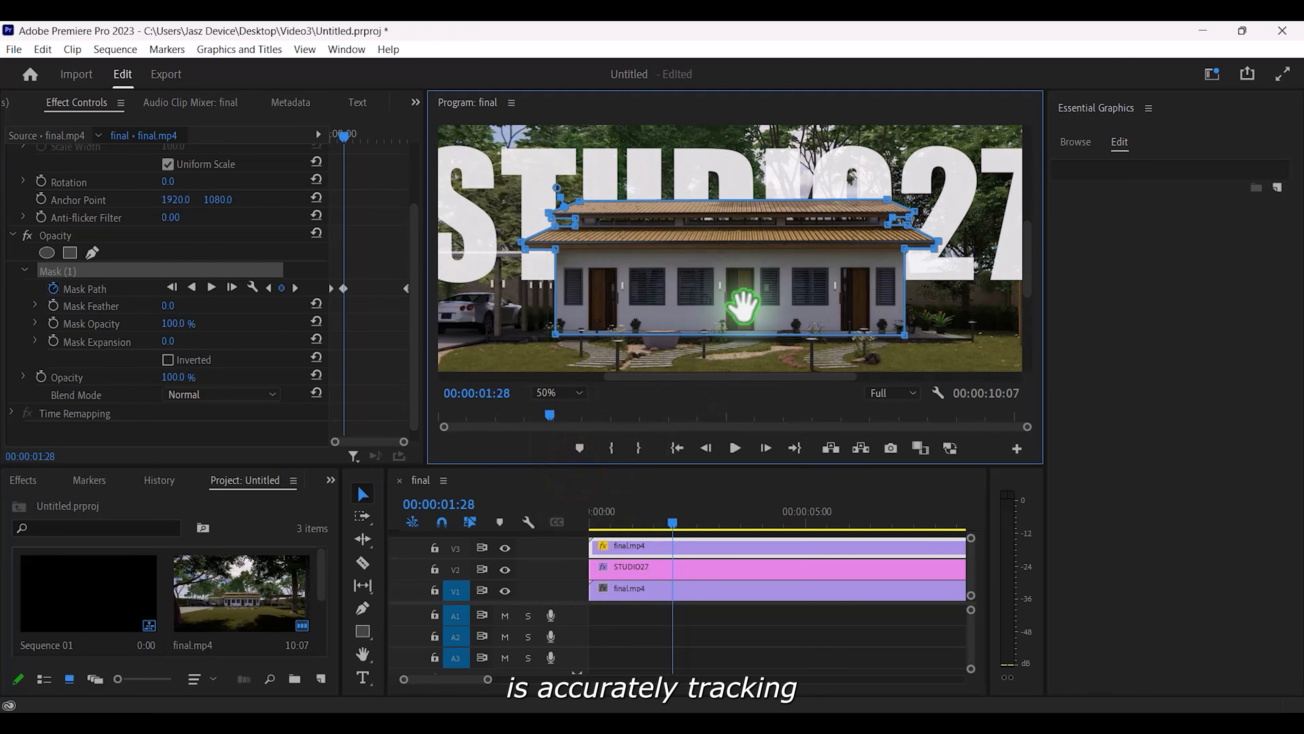
left_click(343, 289)
key("Delete")
left_click(61, 271)
- Step forward through the clip frame by frame to examine whether the mask follows the house
key("Right")
key("Right")
key("Right")
key("Right")
key("Right")
key("Right")
key("Right")
key("Right")
key("Right")
key("Right")
key("Right")
key("Right")
key("Right")
key("Right")
key("Right")
key("Right")
key("Right")
key("Right")
key("Right")
key("Right")
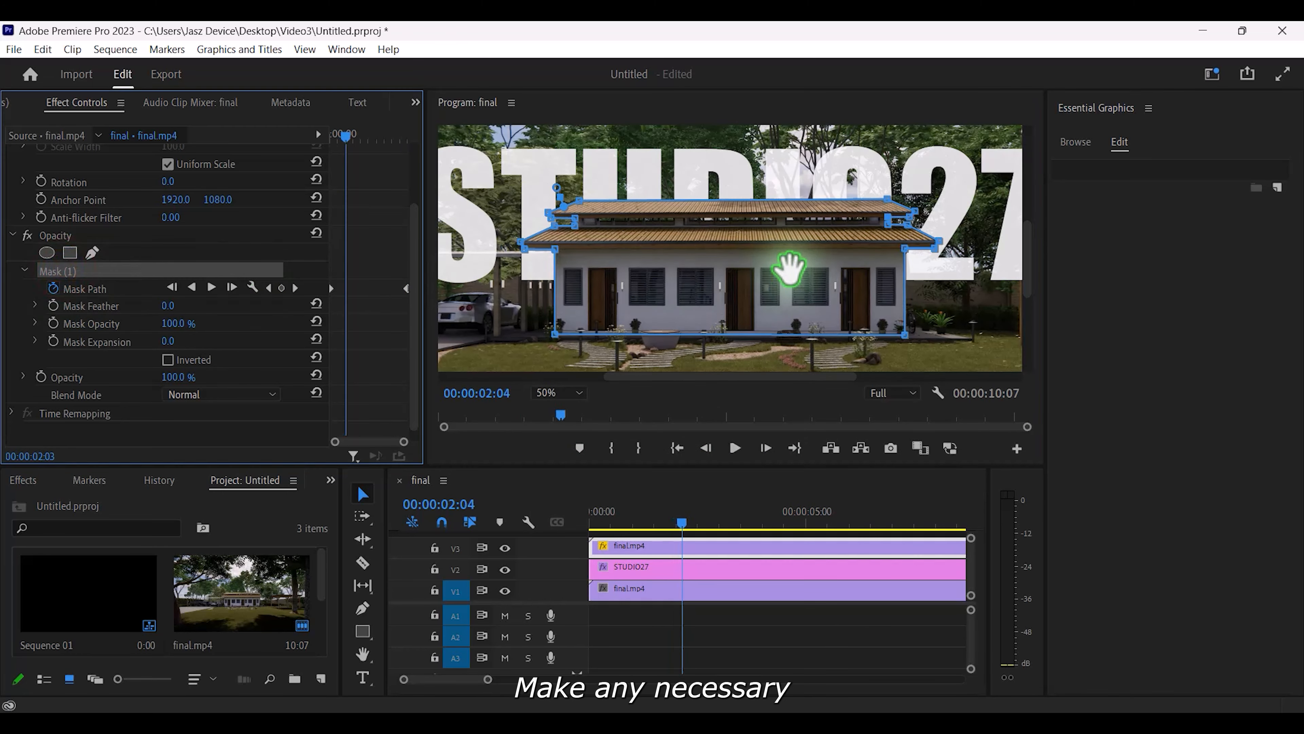
key("Right")
key("Right")
key("Right")
key("Right")
key("Right")
key("Right")
key("Right")
key("Right")
key("Right")
key("Right")
key("Right")
key("Right")
key("Right")
key("Right")
key("Right")
key("Right")
key("Right")
key("Right")
key("Right")
key("Right")
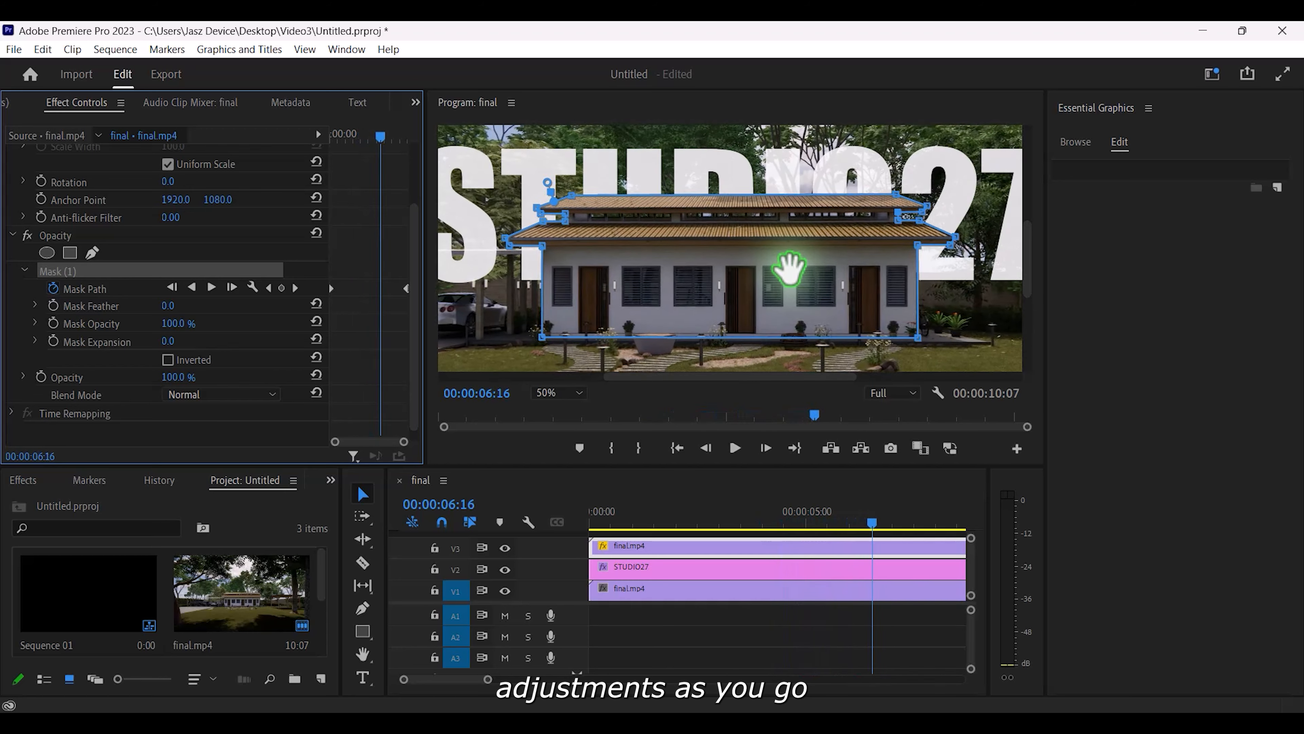
key("Right")
key("Right")
key("Right")
key("Right")
key("Right")
key("Right")
key("Right")
- Return to the first frame, find the Drop Shadow effect and apply it to the STUDIO27 title
left_click(678, 449)
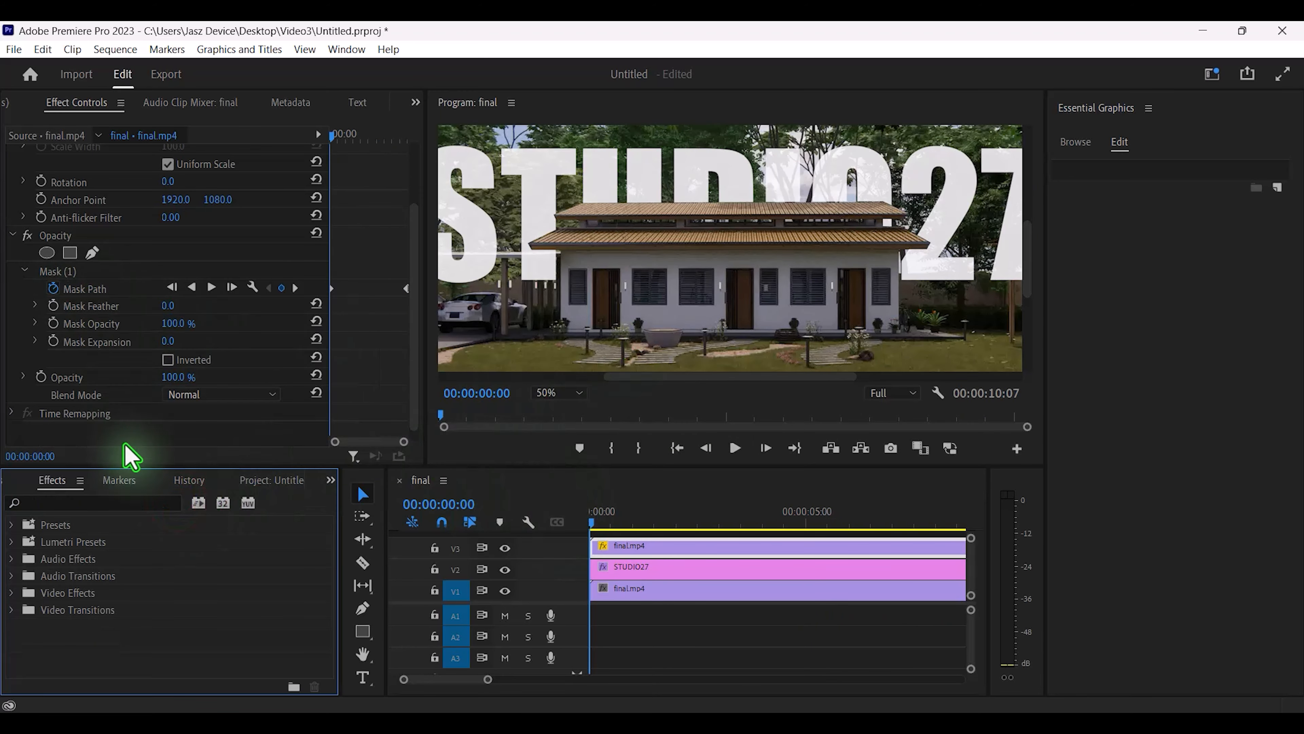
left_click(132, 503)
type("drop shadow")
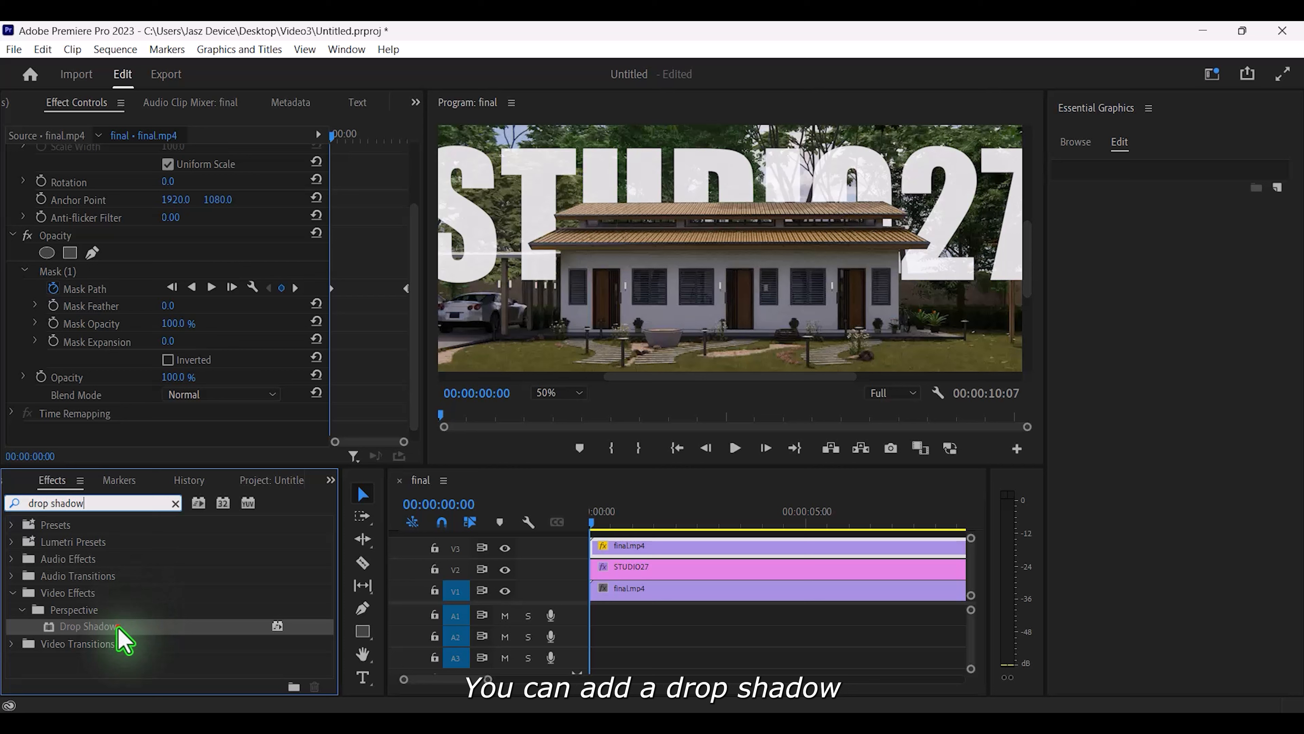
left_click_drag(123, 639, 635, 567)
scroll(419, 285, "down", 2)
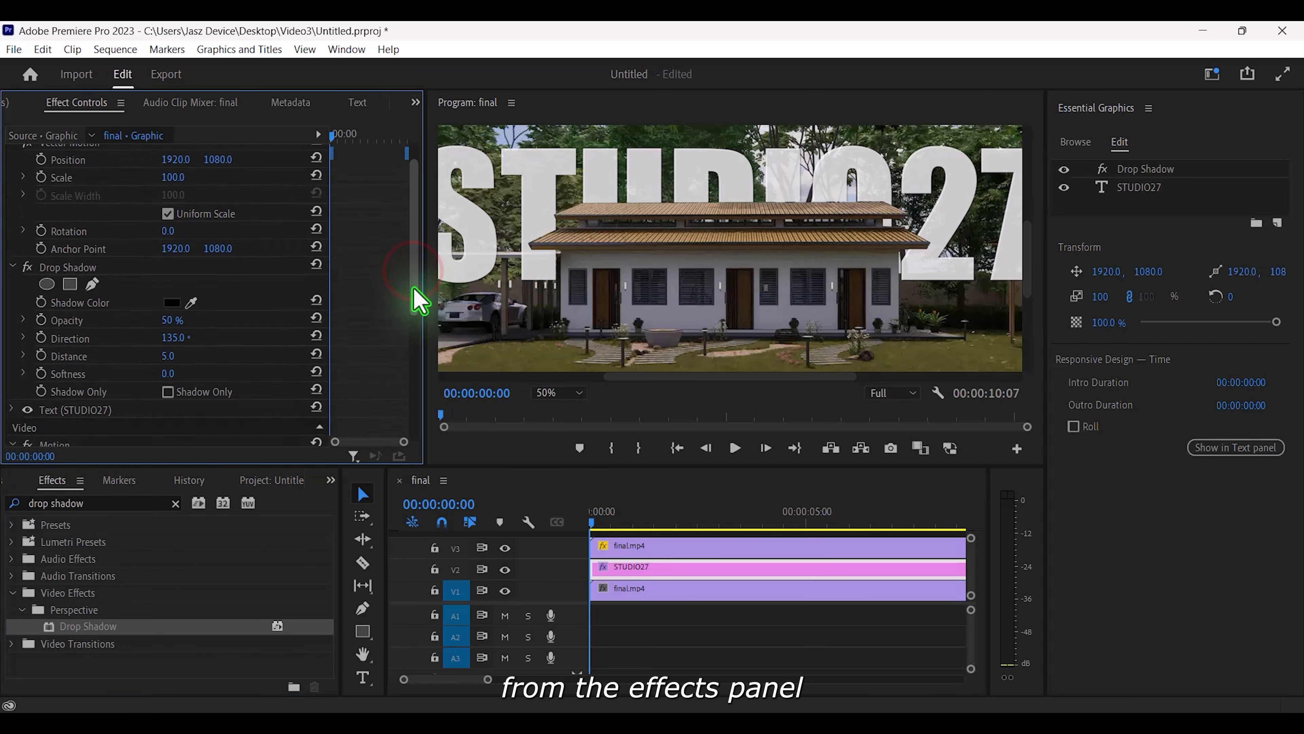
- Set the title's drop shadow to 80% opacity, 180° direction, distance 20 and softness 10
left_click(84, 249)
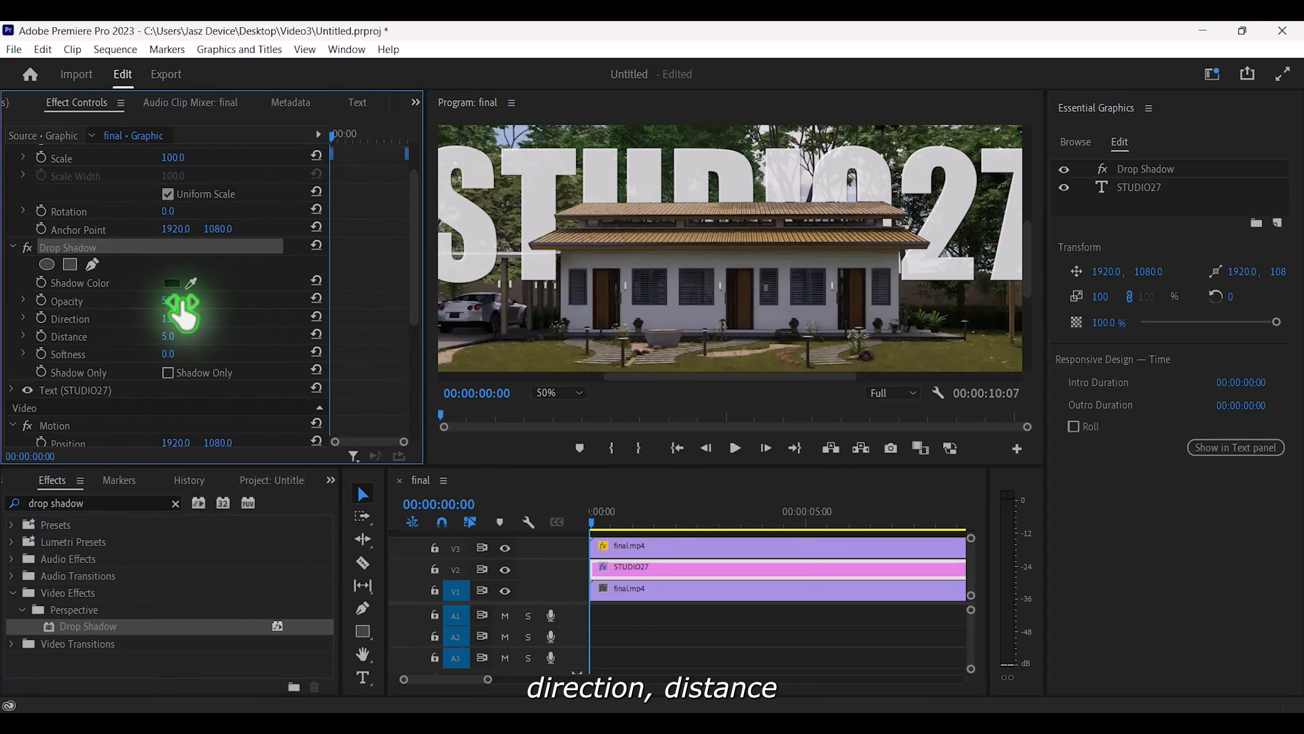
left_click_drag(176, 317, 167, 316)
left_click_drag(168, 300, 168, 352)
left_click(170, 299)
type("80")
key("Return")
left_click(167, 337)
type("20")
key("Return")
left_click(168, 316)
left_click(169, 350)
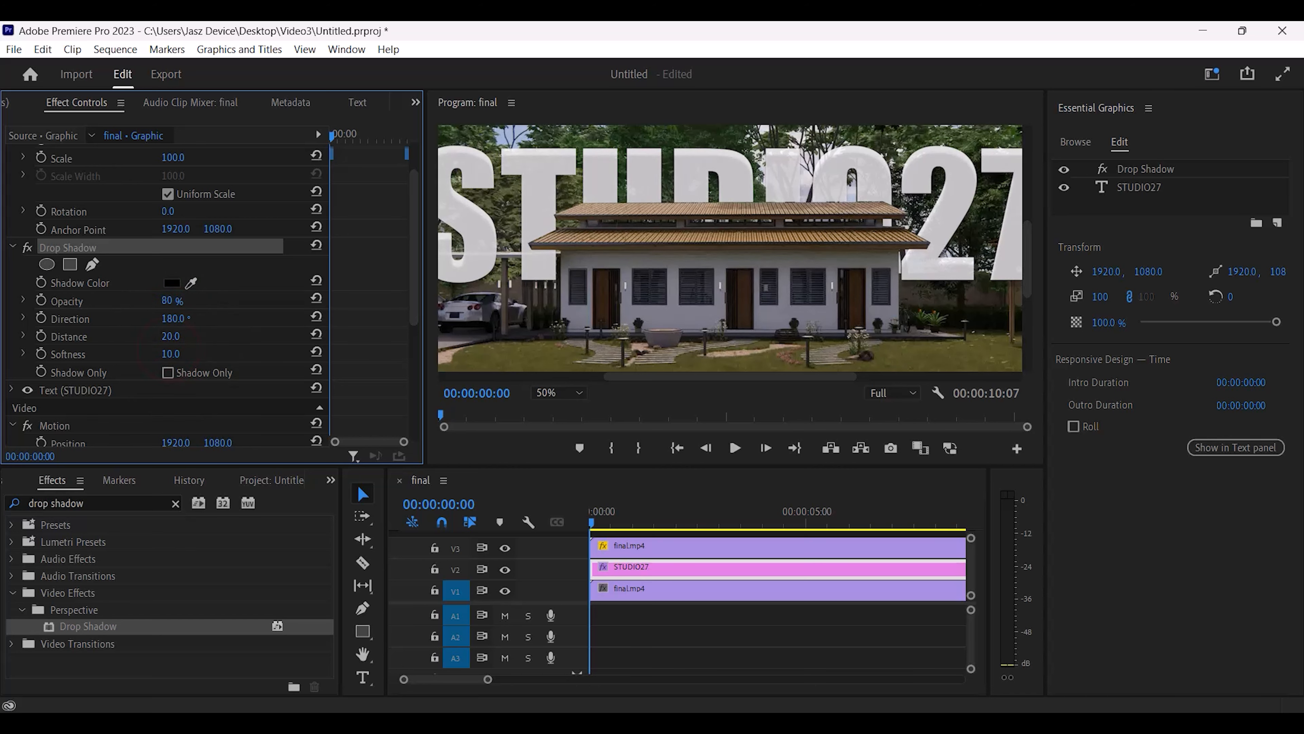
- Start animating the title's vector motion position and scale with keyframes at the first frame
left_click(552, 393)
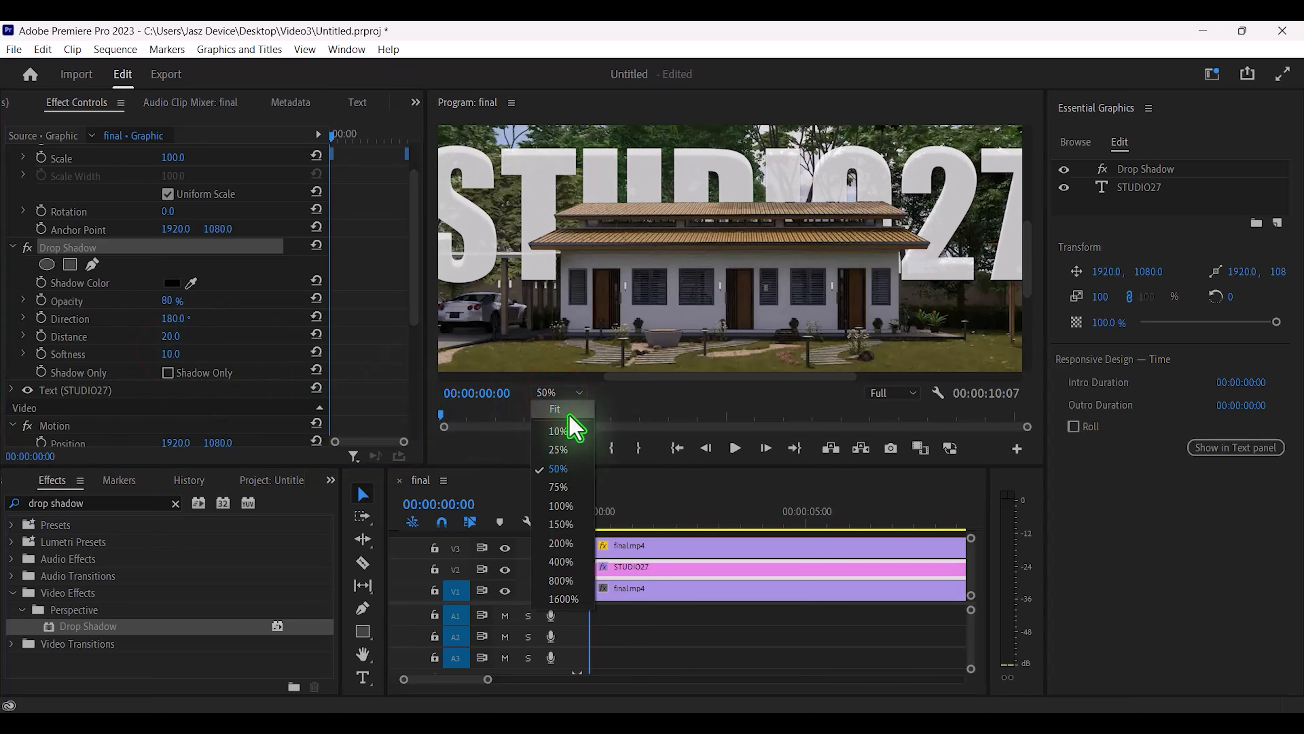
left_click(559, 450)
left_click_drag(412, 246, 415, 199)
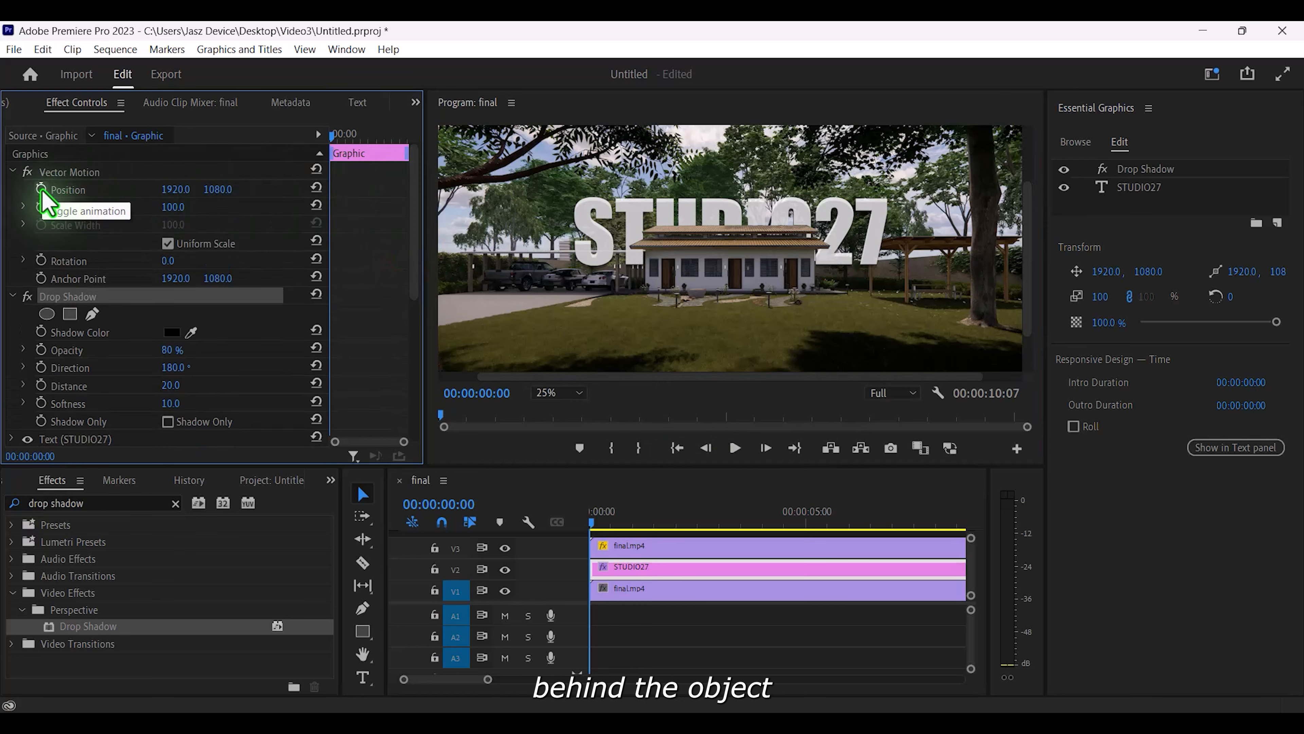
left_click(591, 523)
left_click(679, 445)
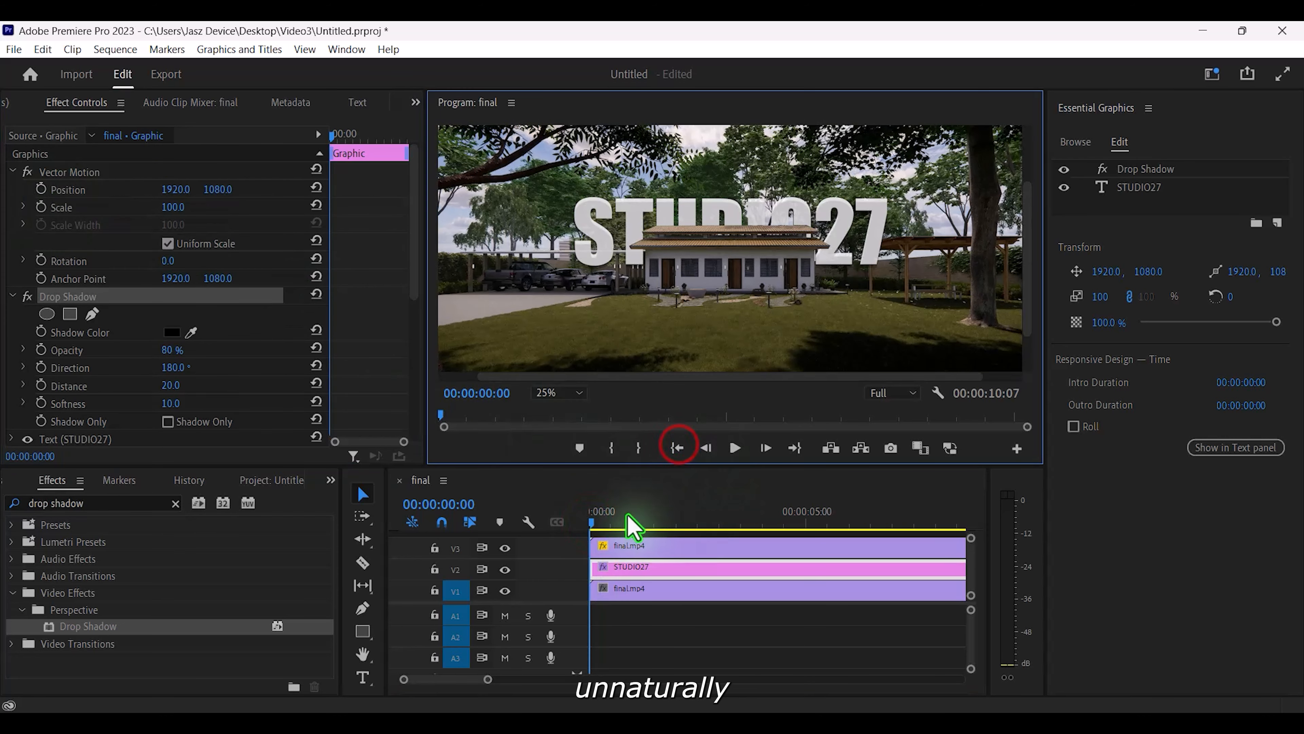
left_click(40, 189)
left_click(40, 207)
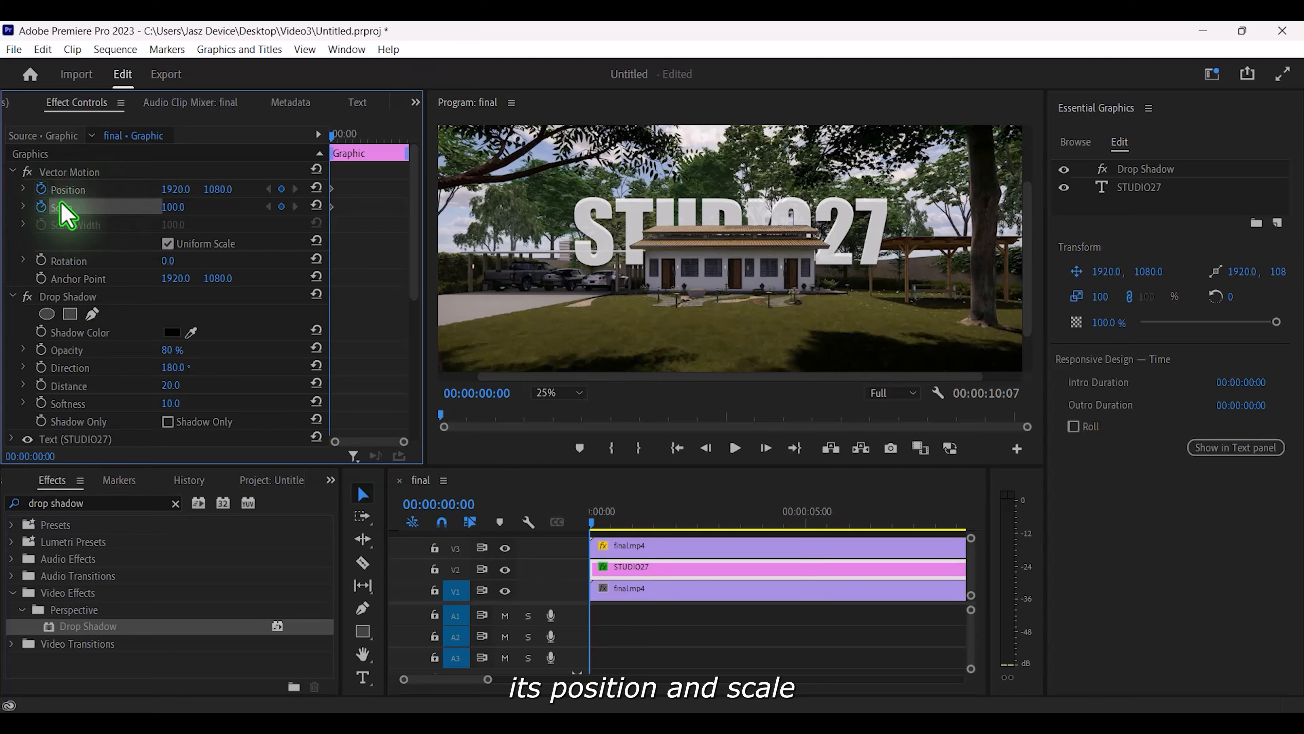
- Widen the preview and timeline areas so the whole sequence fits, checking the opening seconds
left_click_drag(592, 523, 660, 523)
left_click_drag(990, 516, 1074, 519)
left_click_drag(1046, 426, 1143, 429)
left_click_drag(1002, 508, 1082, 508)
left_click_drag(661, 521, 591, 506)
- Set the title's vector motion scale to 120 at the final frame and compare it with the first frame
left_click(841, 452)
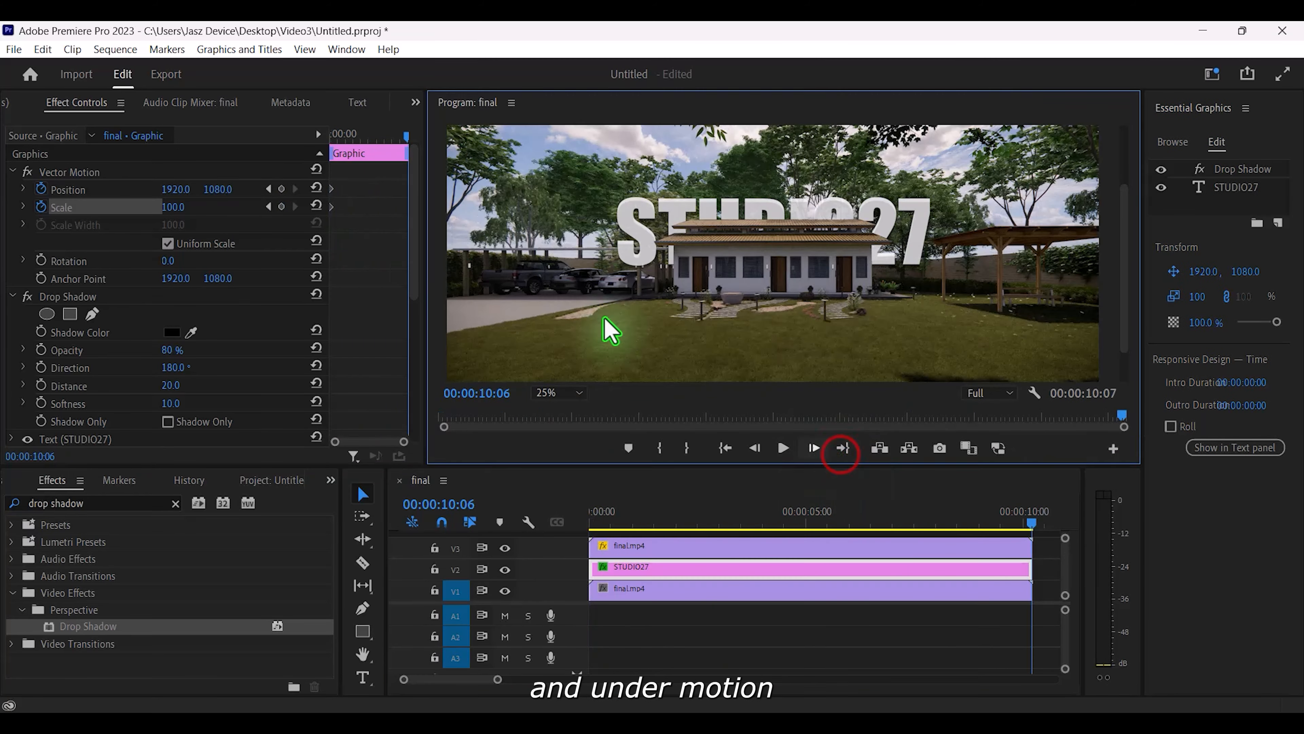
left_click(173, 207)
type("120")
key("Return")
left_click(728, 450)
left_click(845, 451)
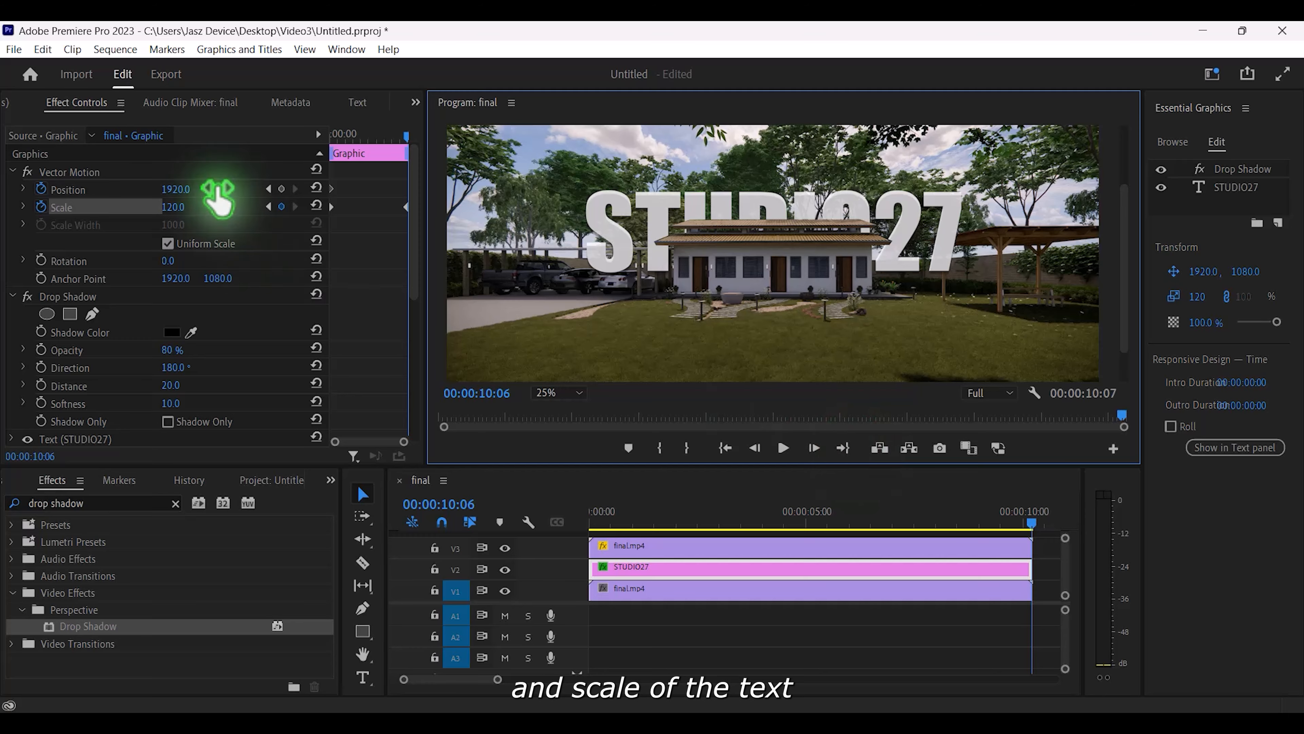
- Raise the title at the final frame by setting its vertical position to 1049
left_click(727, 449)
left_click(841, 450)
left_click(728, 448)
left_click(842, 449)
left_click_drag(225, 189, 213, 188)
left_click(224, 188)
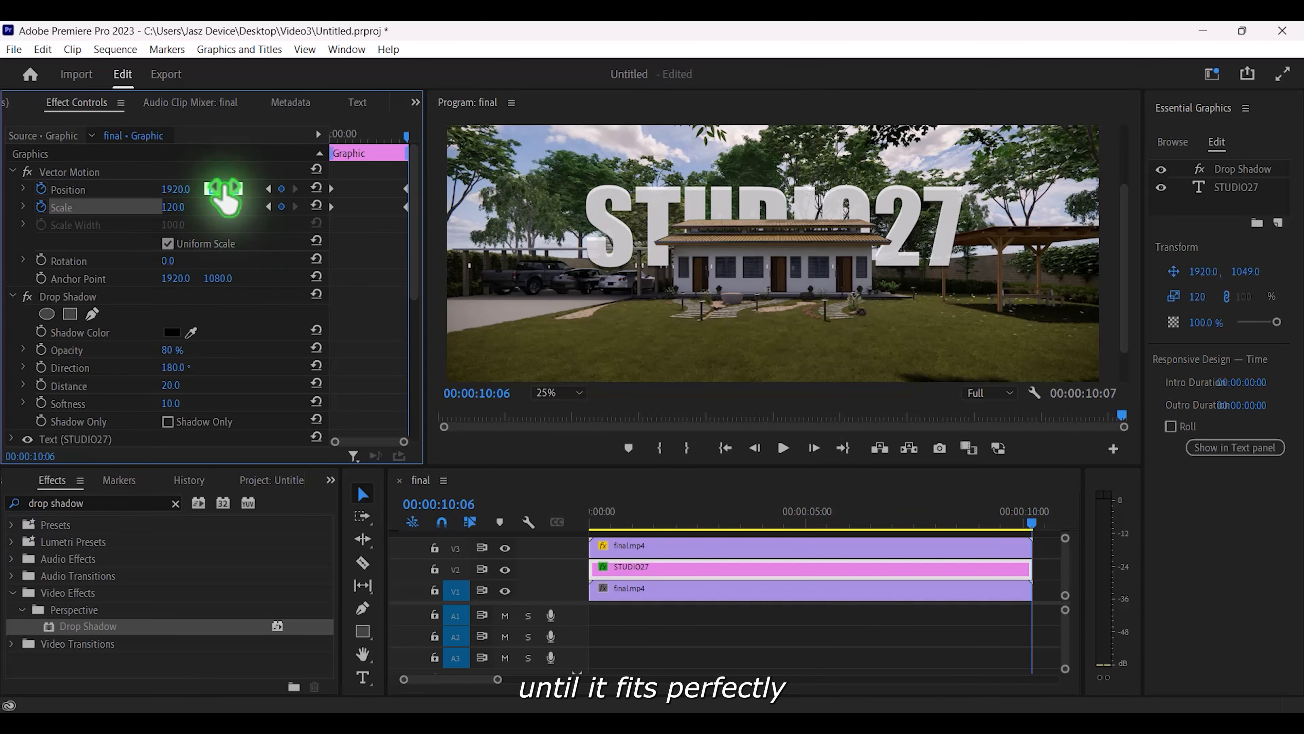
key("Return")
- Compare the title's placement in the first and last frames, and play the sequence from the start
left_click(726, 450)
left_click(843, 451)
left_click(728, 449)
left_click(841, 450)
left_click(726, 449)
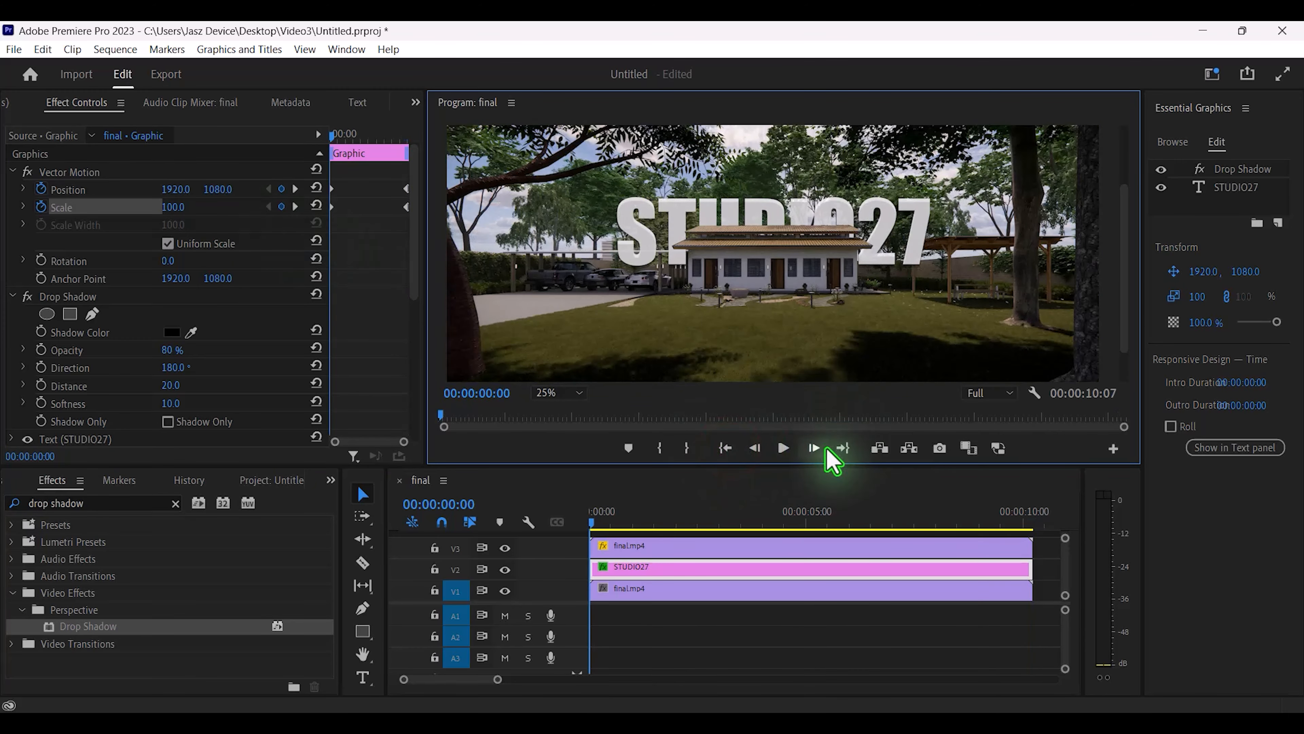
left_click(783, 448)
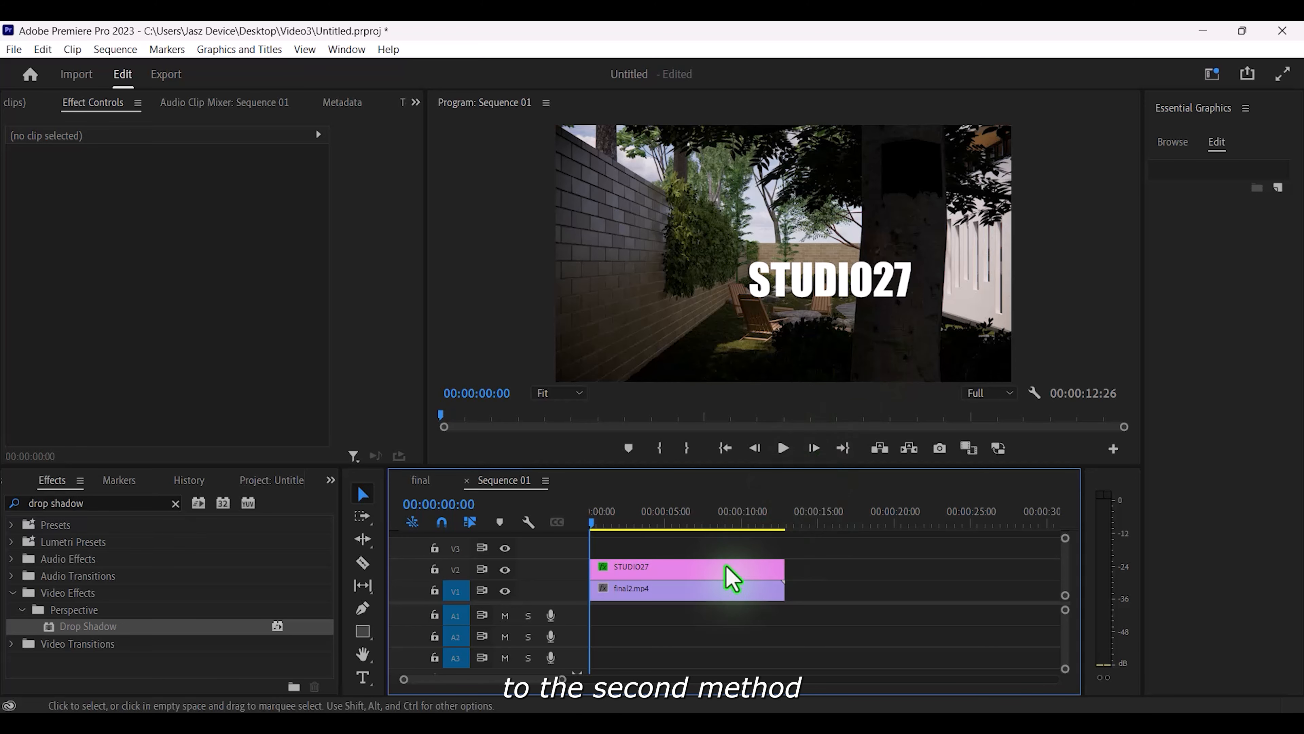
- Duplicate the final2.mp4 clip in Sequence 01 onto video track V3, above the STUDIO27 title
left_click(701, 593)
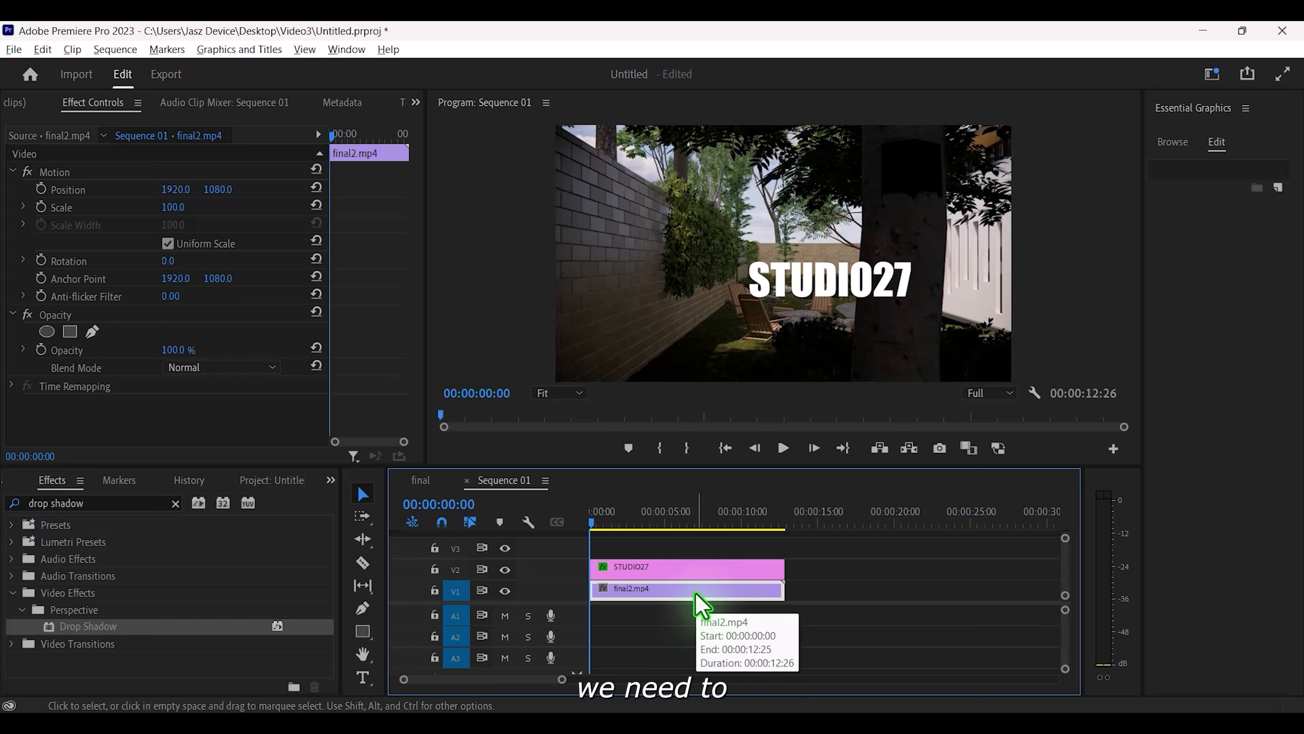
left_click_drag(702, 606, 699, 550)
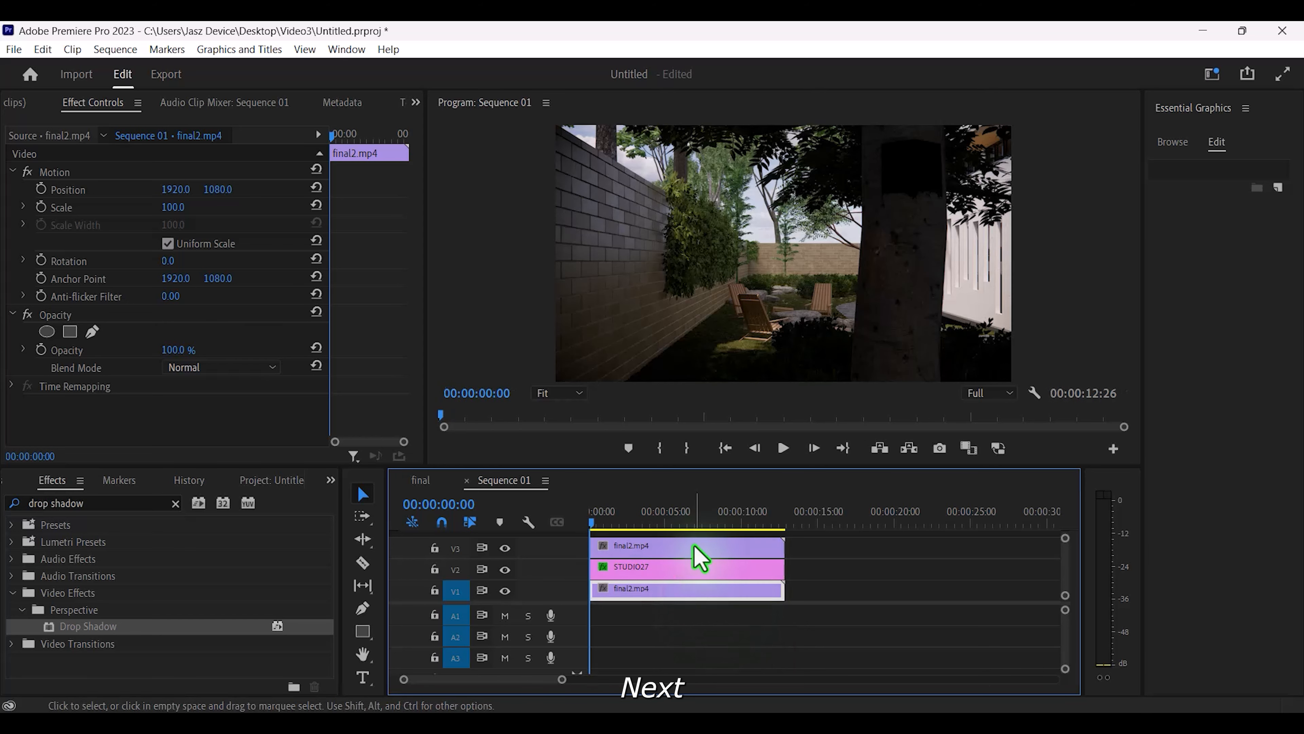